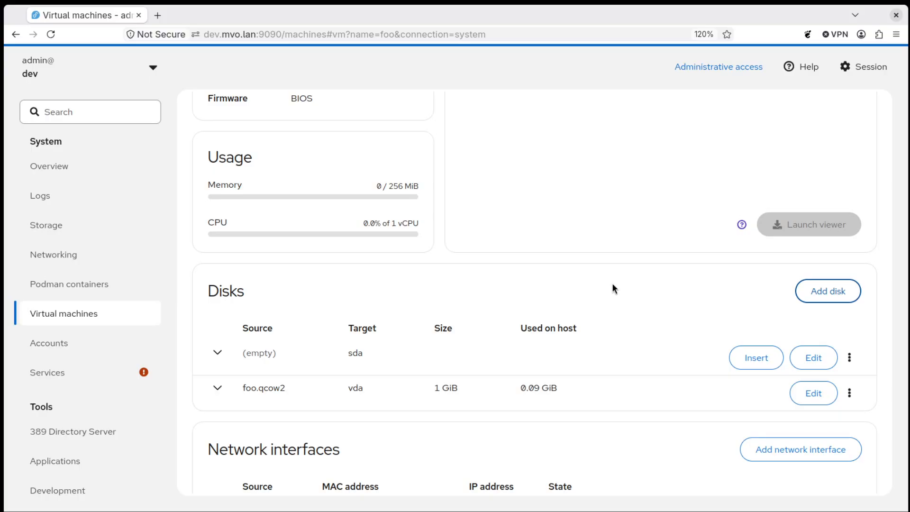
- Open the Add disk dialog from the Disks section of VM foo's details page
click(839, 291)
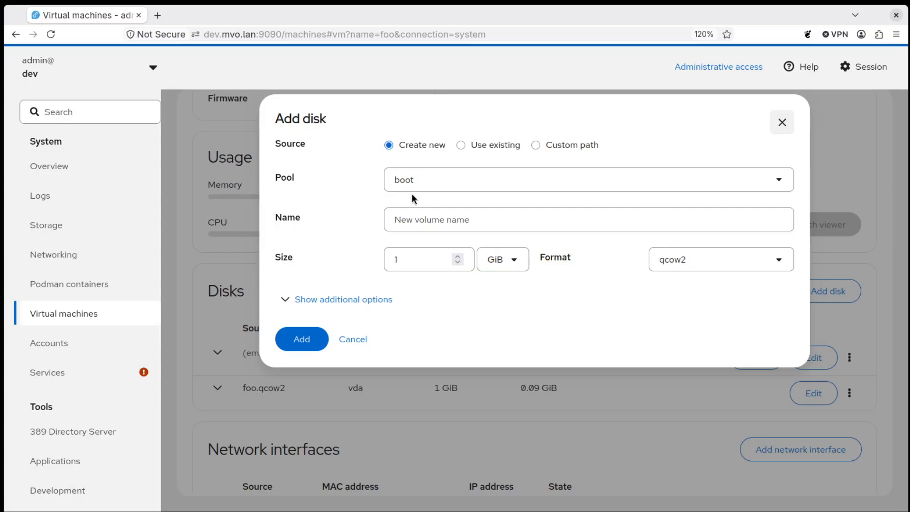
- Cancel the Add disk dialog and go back to the Virtual machines list
click(365, 342)
scroll(335, 306, up, 8)
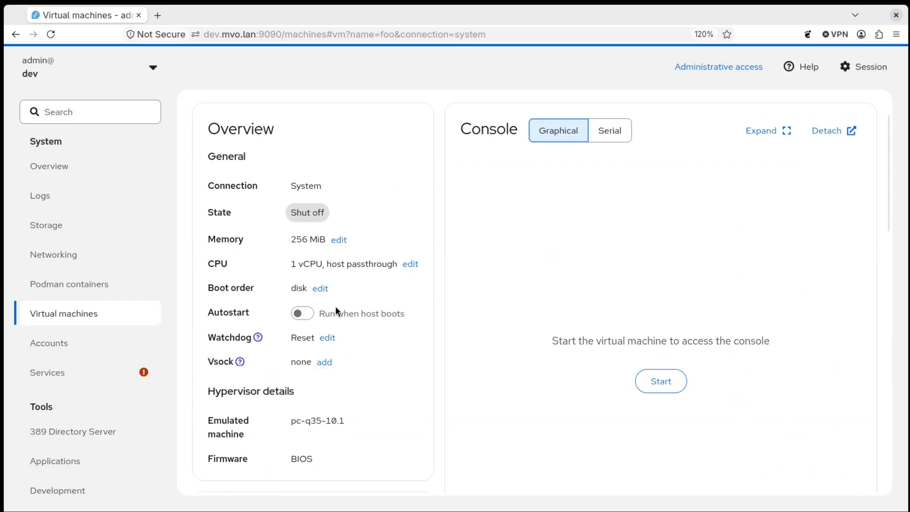
click(239, 106)
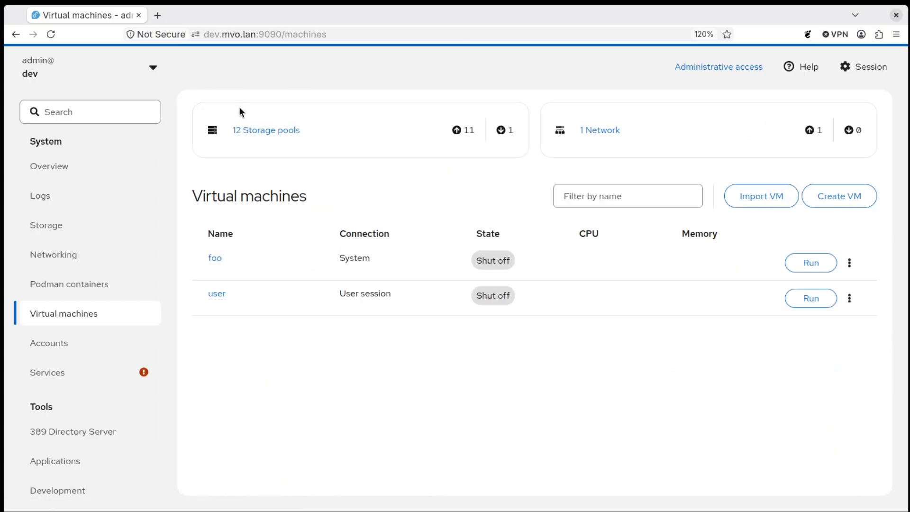
- Open the 12 storage pools list and scroll through the boot, default, Downloads and sda pools
click(270, 139)
scroll(426, 208, down, 3)
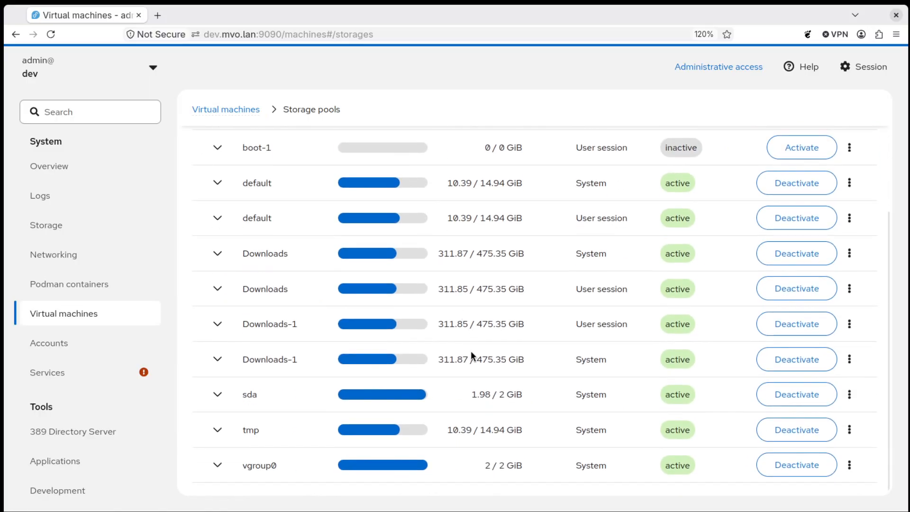
scroll(491, 365, up, 3)
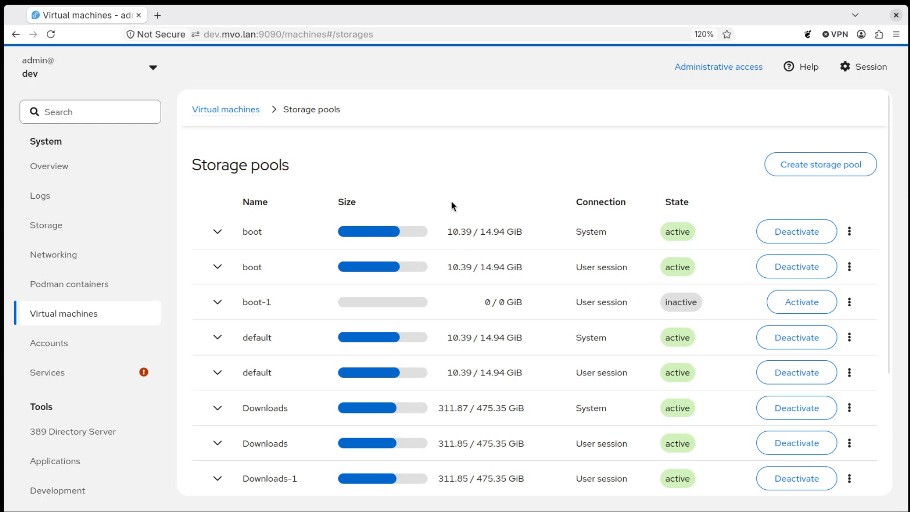
scroll(403, 190, down, 3)
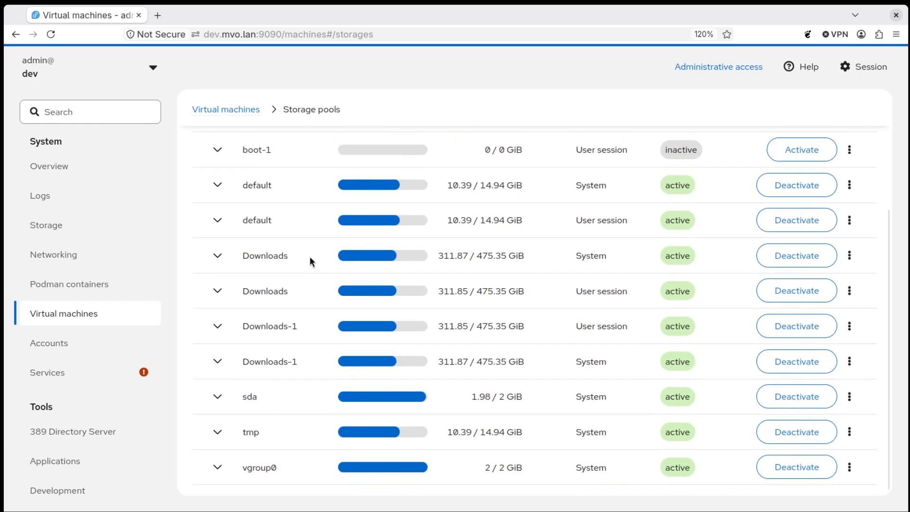
scroll(332, 327, up, 3)
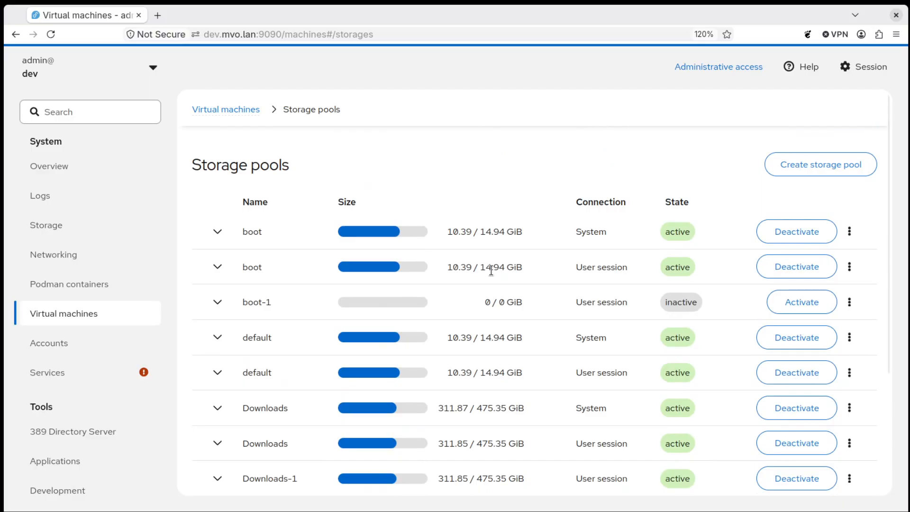
scroll(341, 295, down, 1)
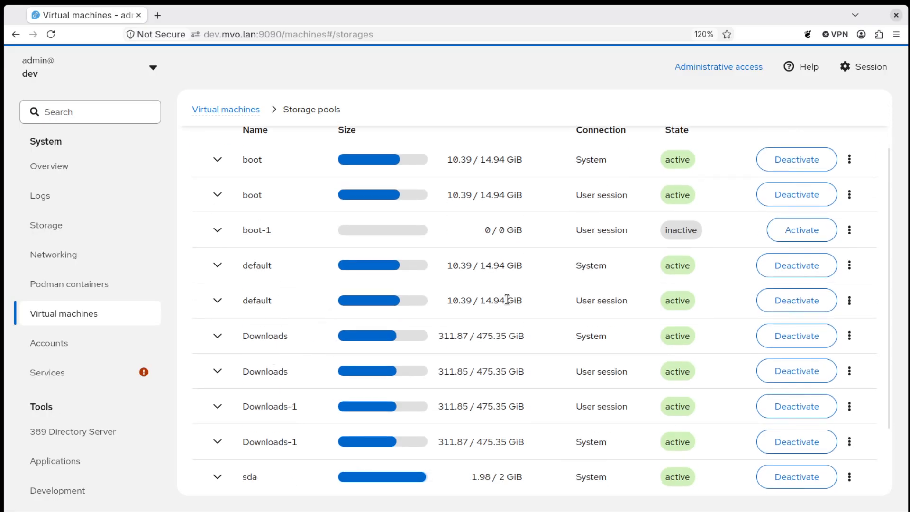
scroll(504, 299, up, 1)
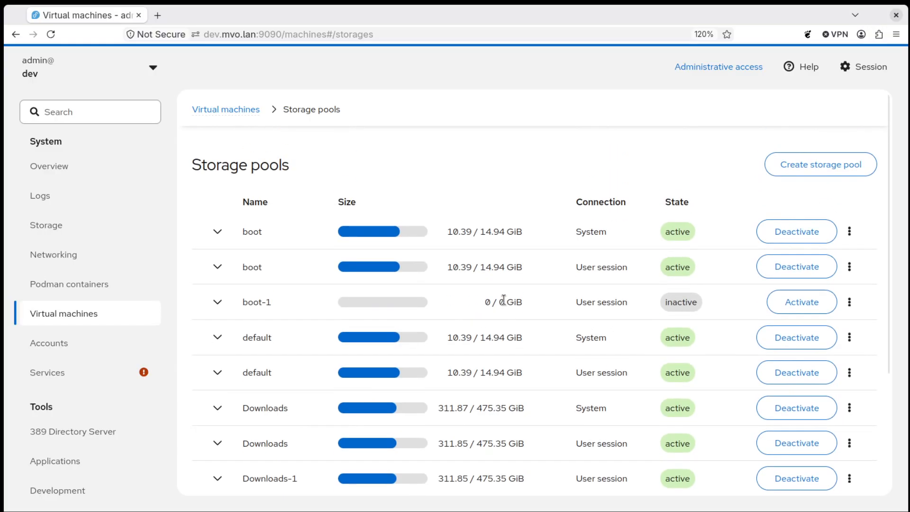
- Return to foo's details page and open its Add disk dialog
click(243, 116)
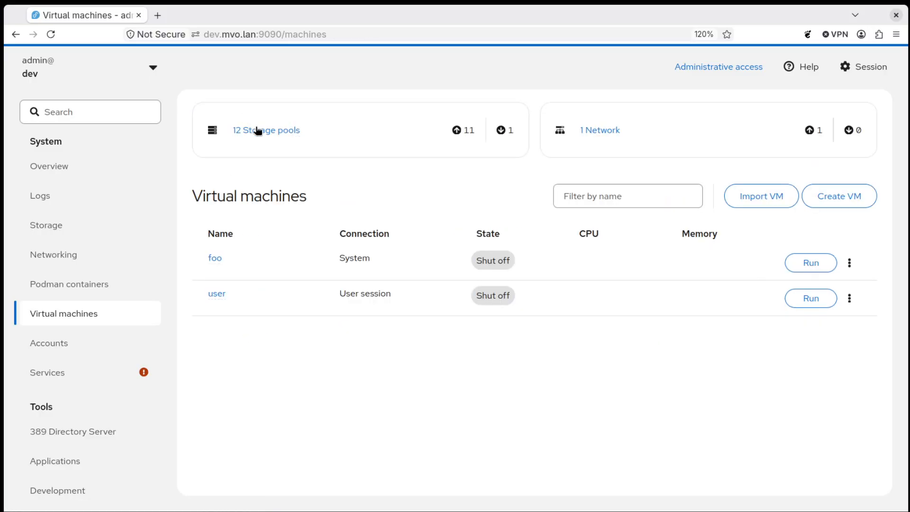
click(218, 257)
scroll(739, 360, down, 10)
click(829, 219)
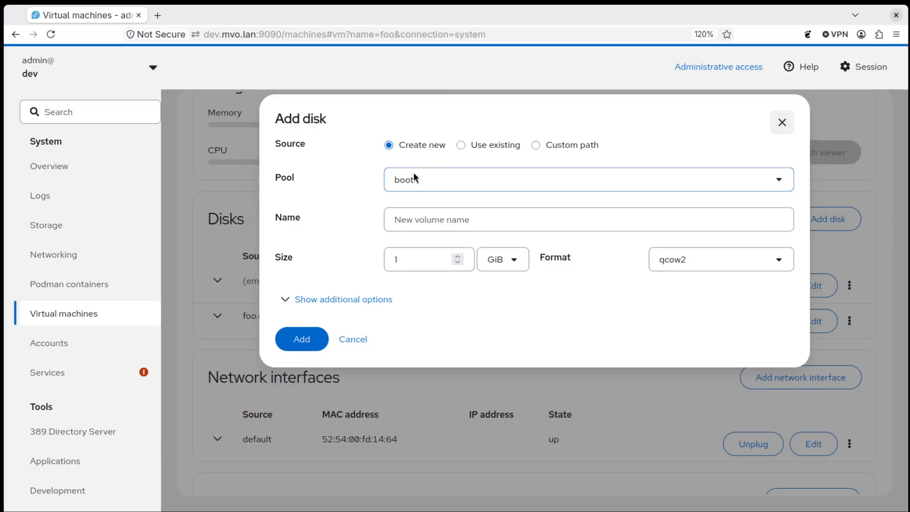
- Switch the disk source from a new volume to Use existing, then to Custom path
click(462, 221)
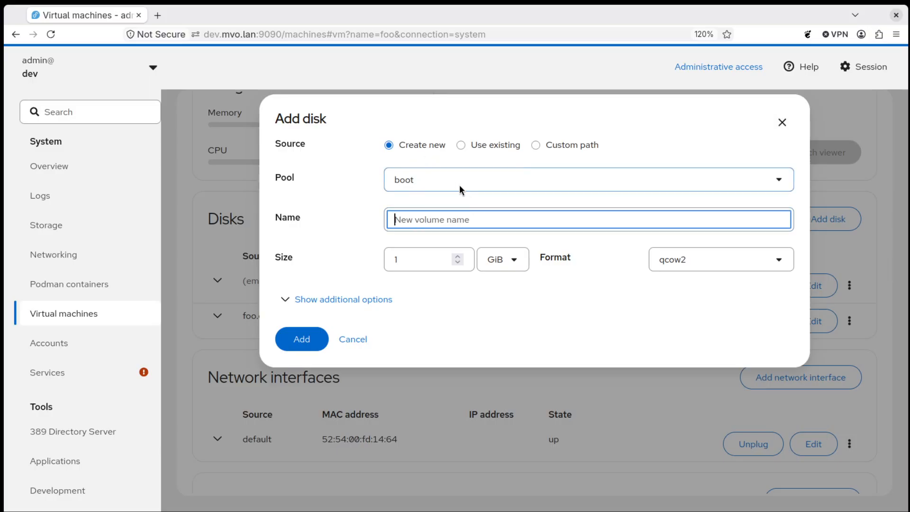
click(497, 150)
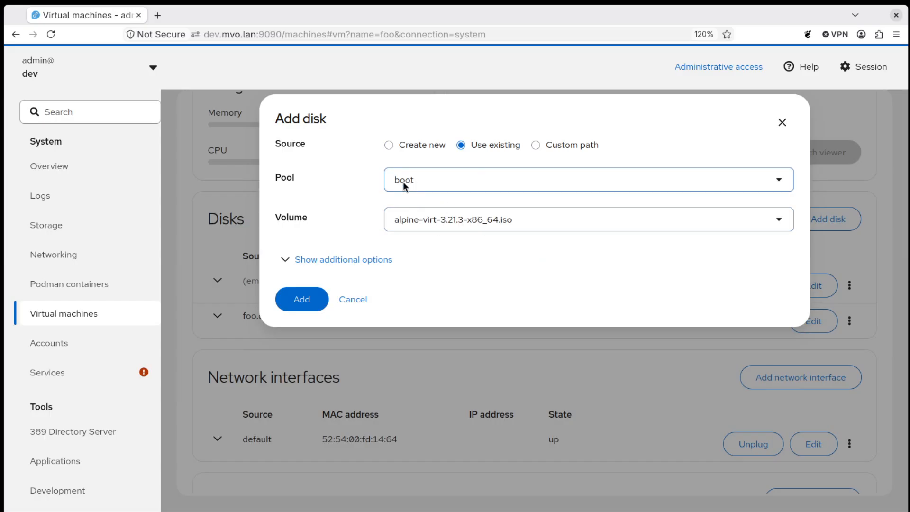
click(545, 148)
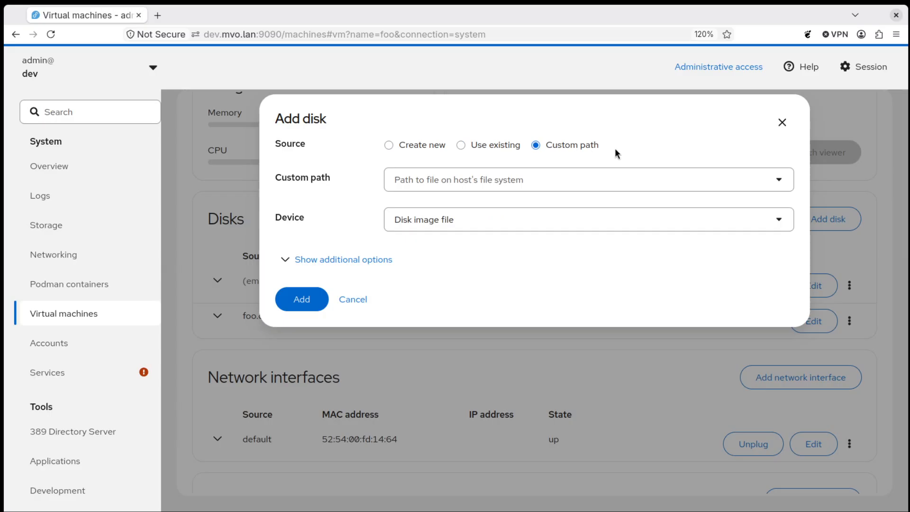
- Look at the host path suggestions, then cancel without adding a disk, keeping sda and vda
click(441, 183)
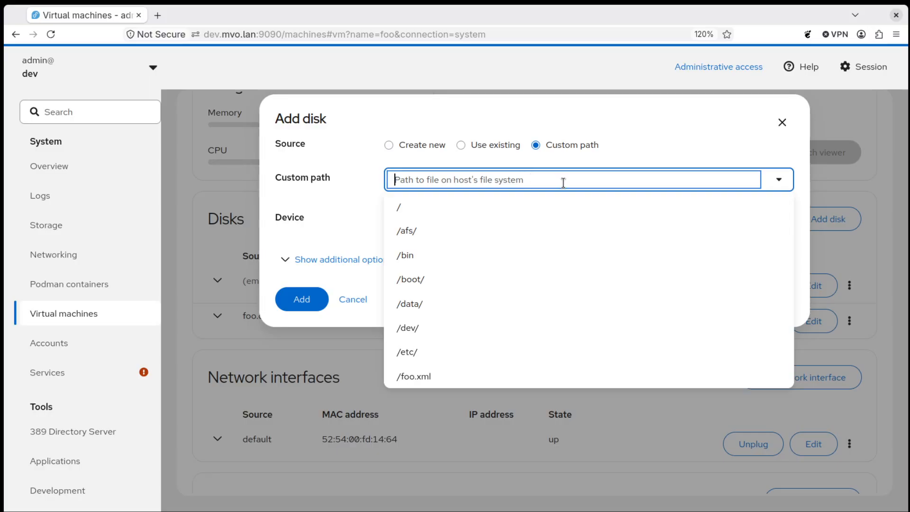
click(362, 187)
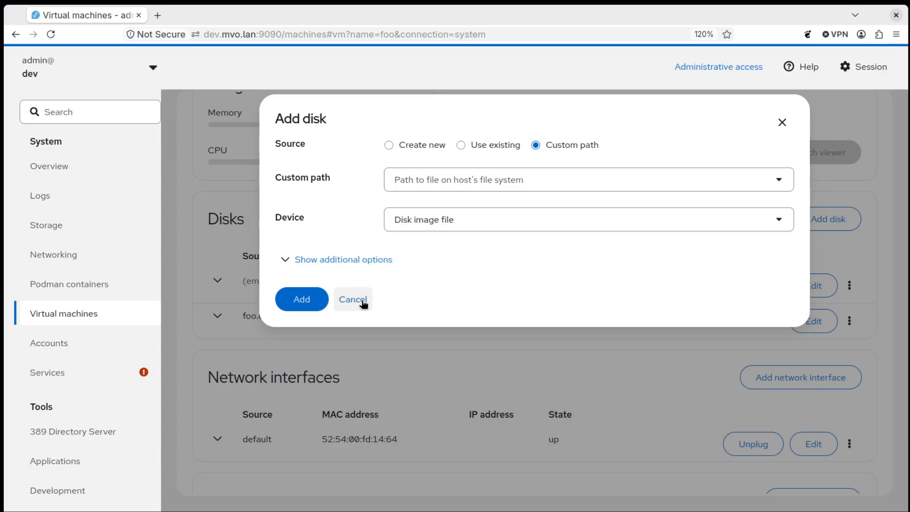
click(364, 303)
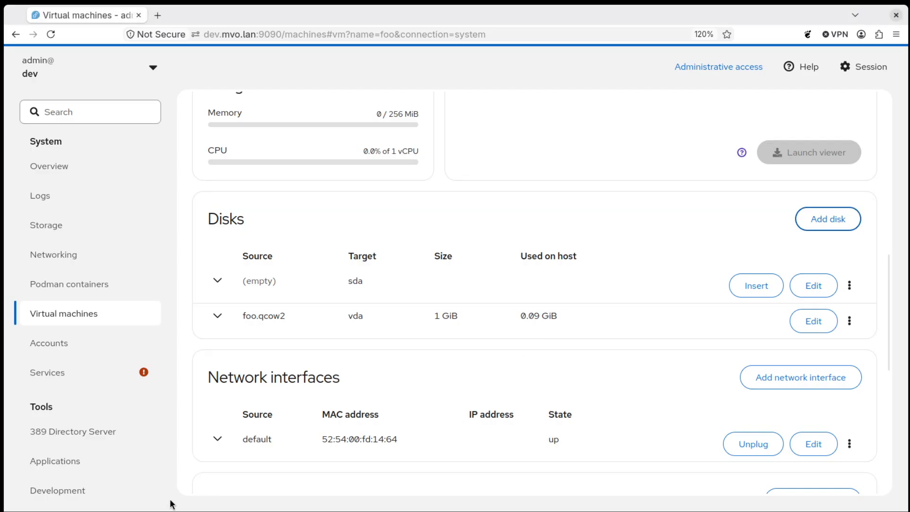
click(54, 42)
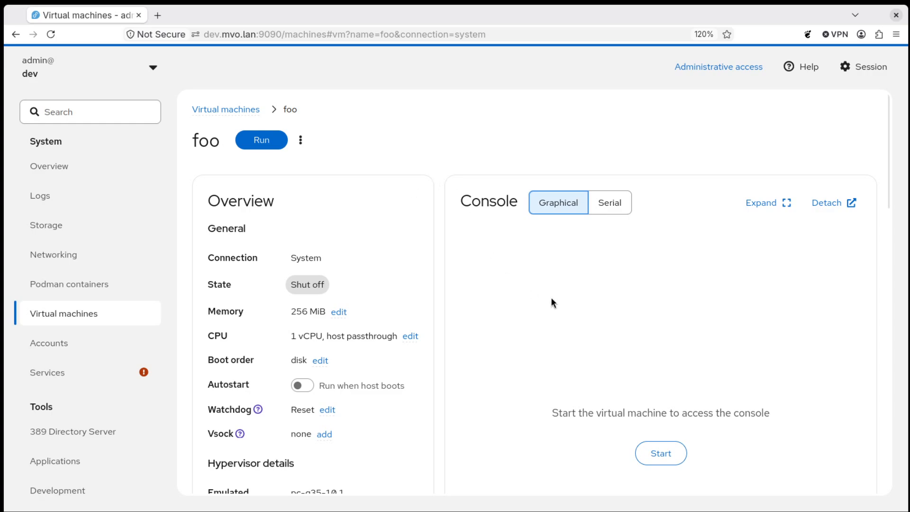
scroll(685, 323, down, 3)
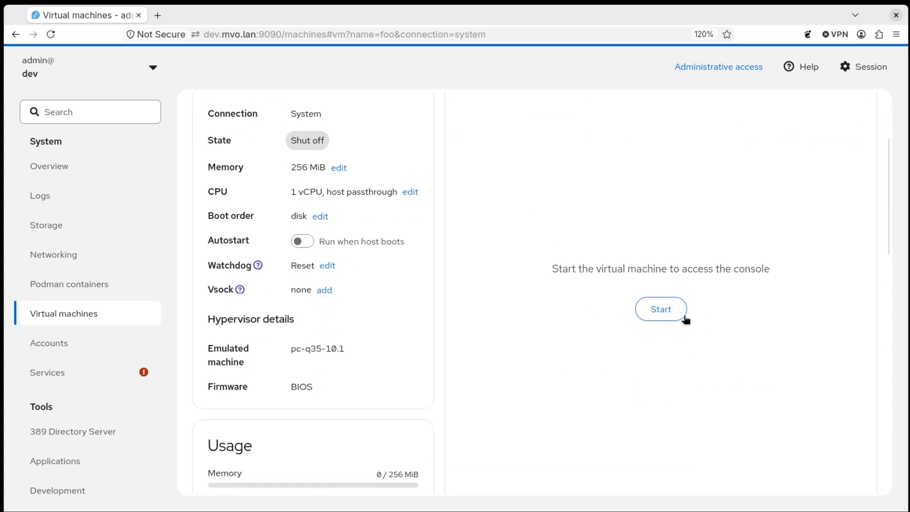
scroll(616, 354, down, 6)
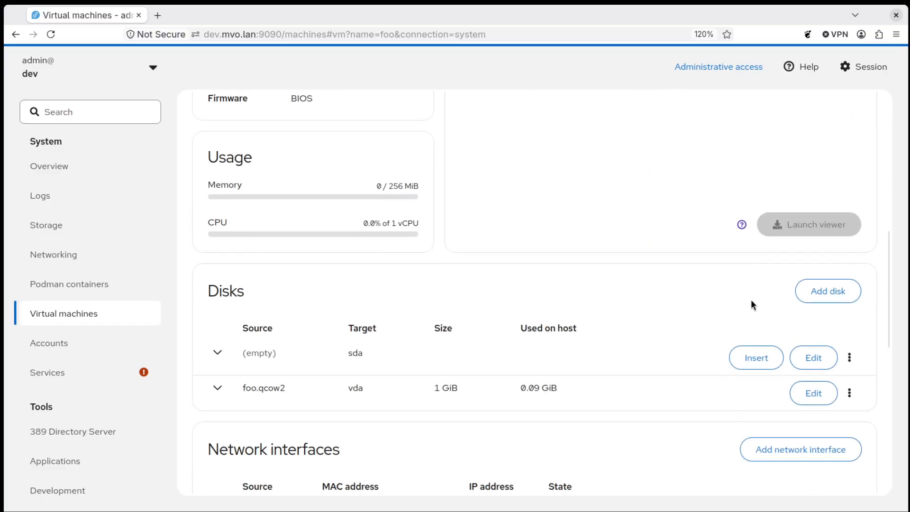
- Create a 1 GiB qcow2 image foo-1.qcow2 in /var/lib/libvirt/images and attach it as vdb
click(842, 300)
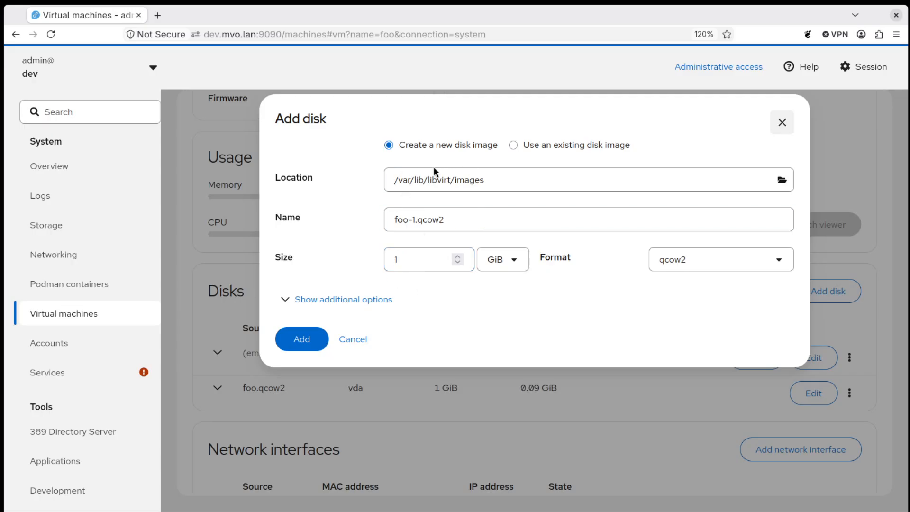
click(458, 256)
click(457, 262)
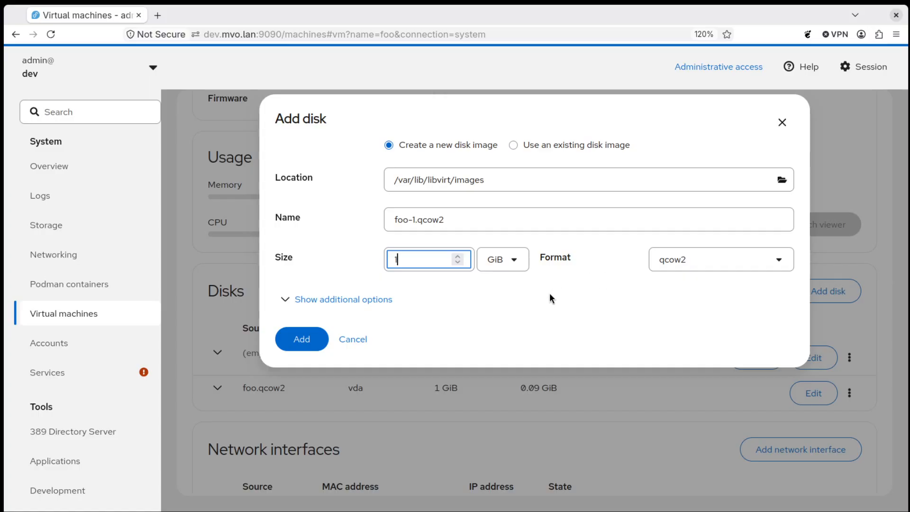
click(371, 301)
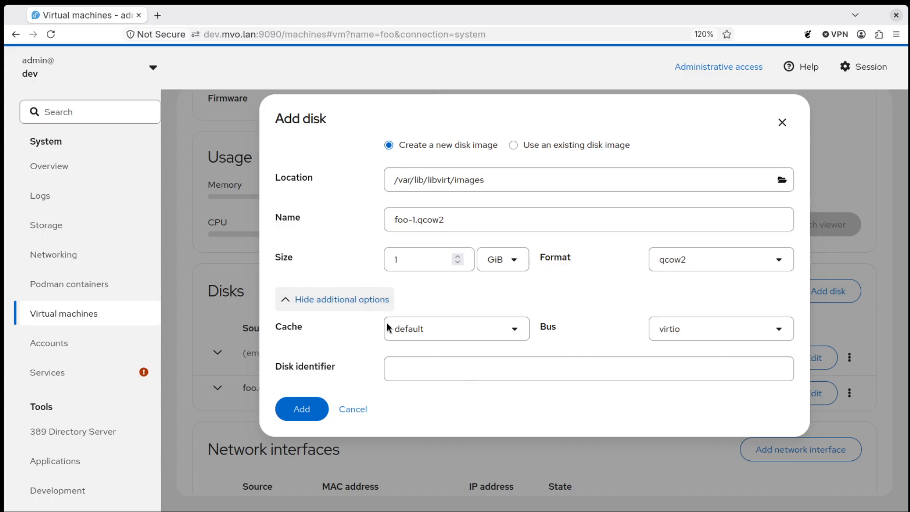
click(329, 301)
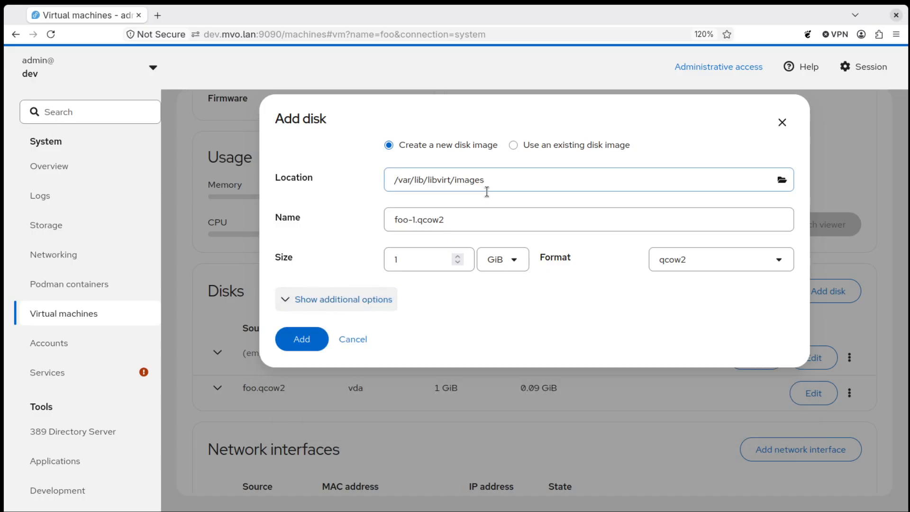
click(298, 341)
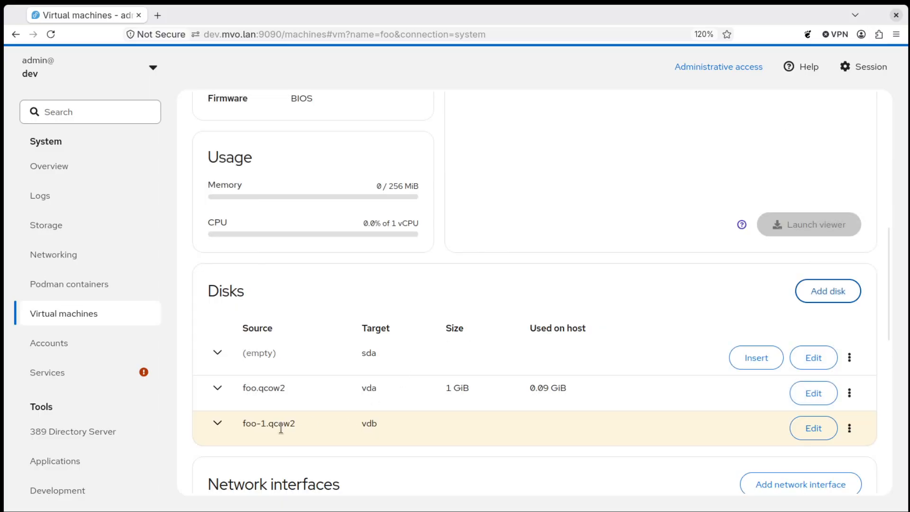
- Inspect foo-1.qcow2's details, then remove it from foo and delete its image file
click(218, 423)
scroll(320, 430, down, 3)
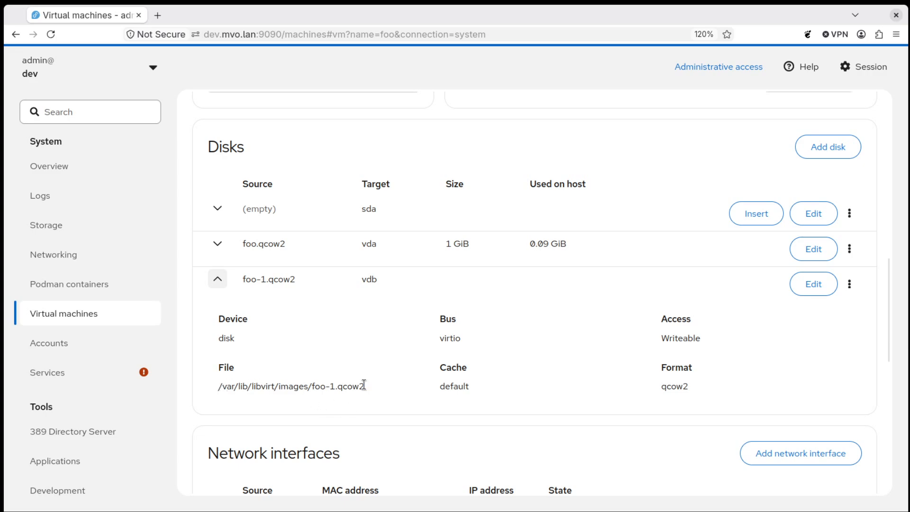
click(219, 282)
click(850, 284)
click(850, 314)
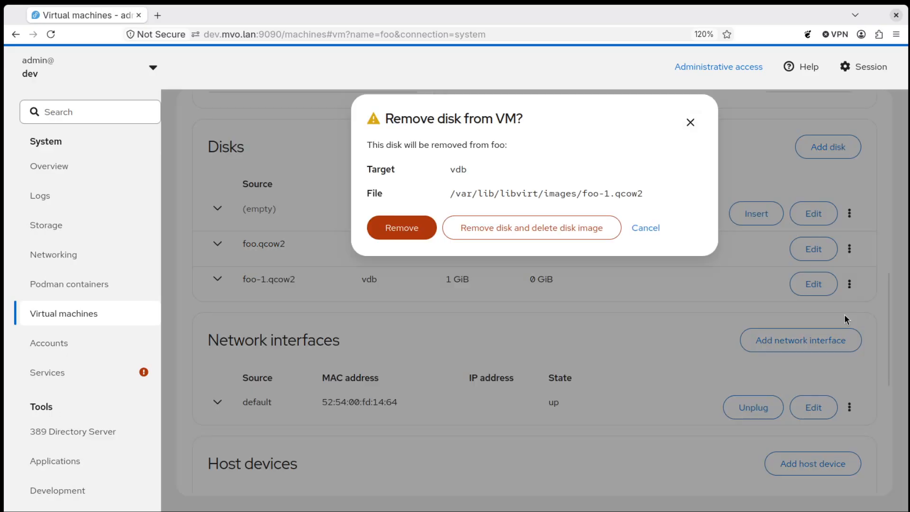
click(549, 230)
- Start adding another disk, set to use an existing disk image
scroll(523, 242, up, 4)
click(827, 363)
click(574, 146)
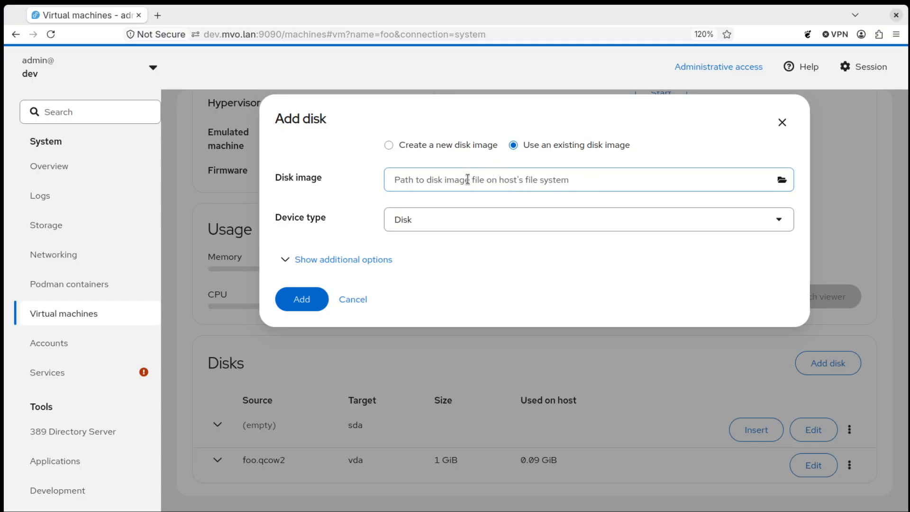
- Pick foo.qcow2 from the default /var/lib/libvirt/images location as the disk image
click(783, 180)
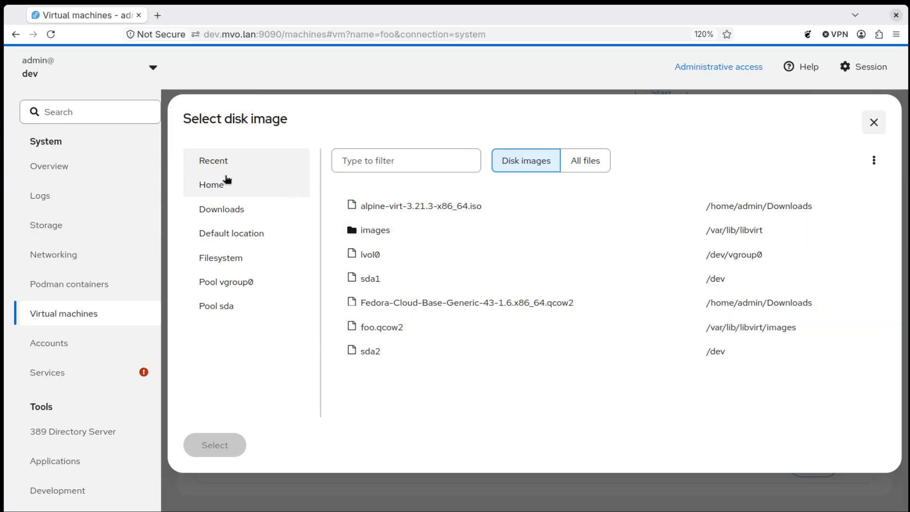
click(251, 239)
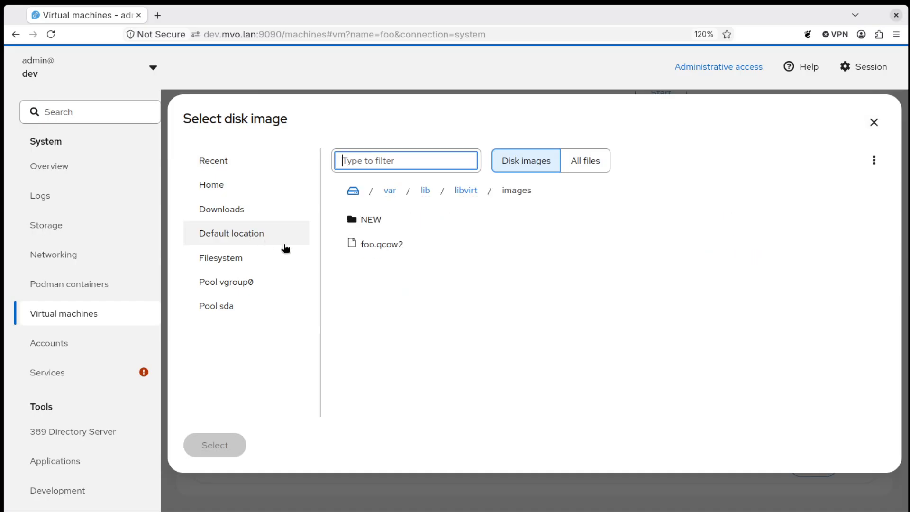
click(396, 249)
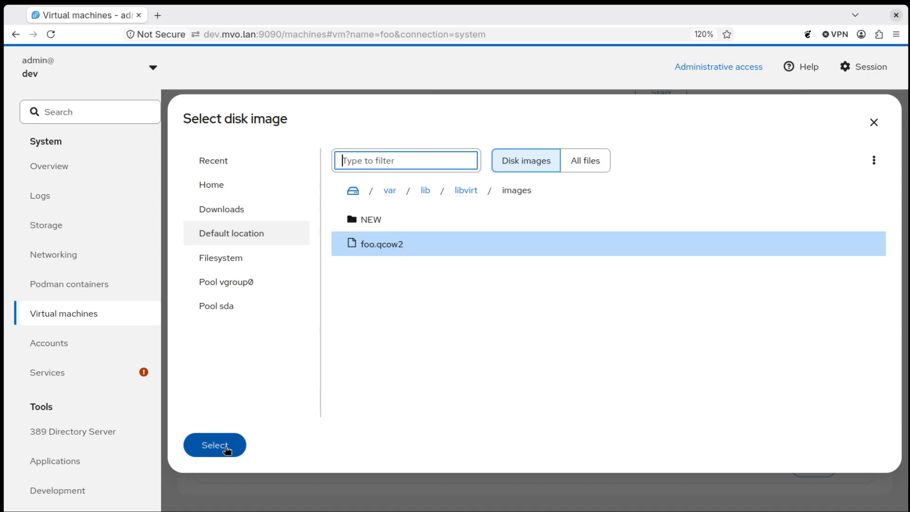
click(226, 448)
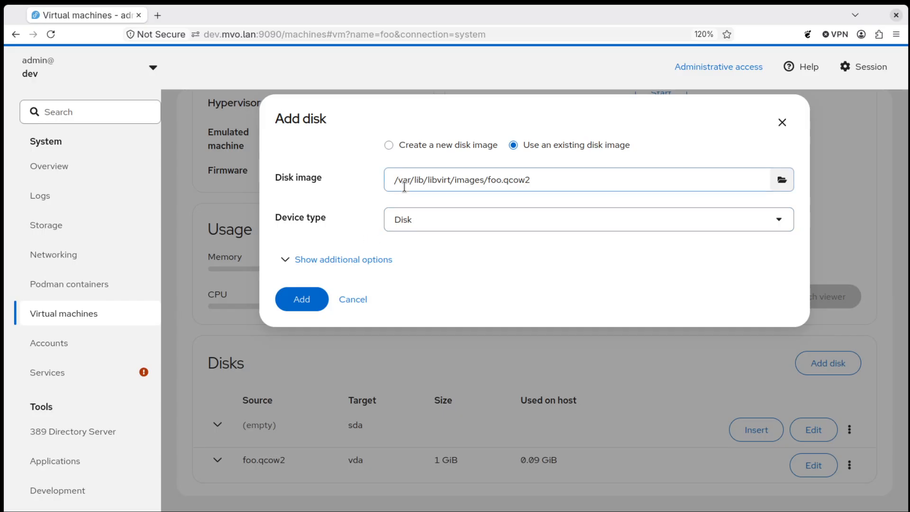
- Choose clonezilla-live-3.3.0-33-amd64.iso from Downloads as the disk image, then reopen the file browser
click(783, 180)
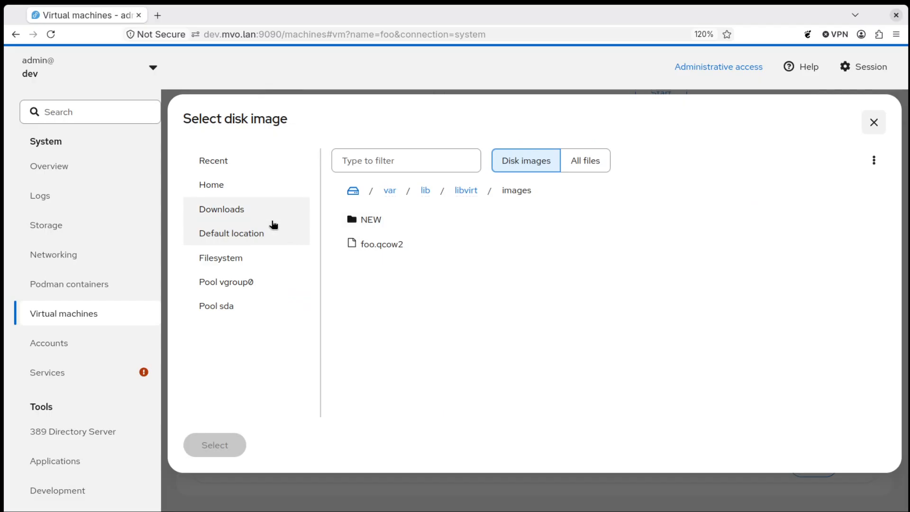
click(254, 211)
scroll(488, 251, down, 3)
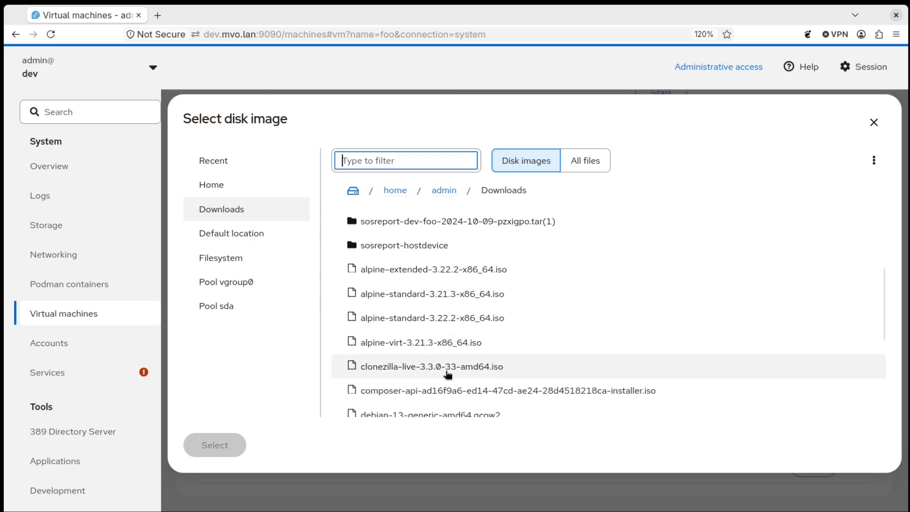
click(447, 375)
click(234, 448)
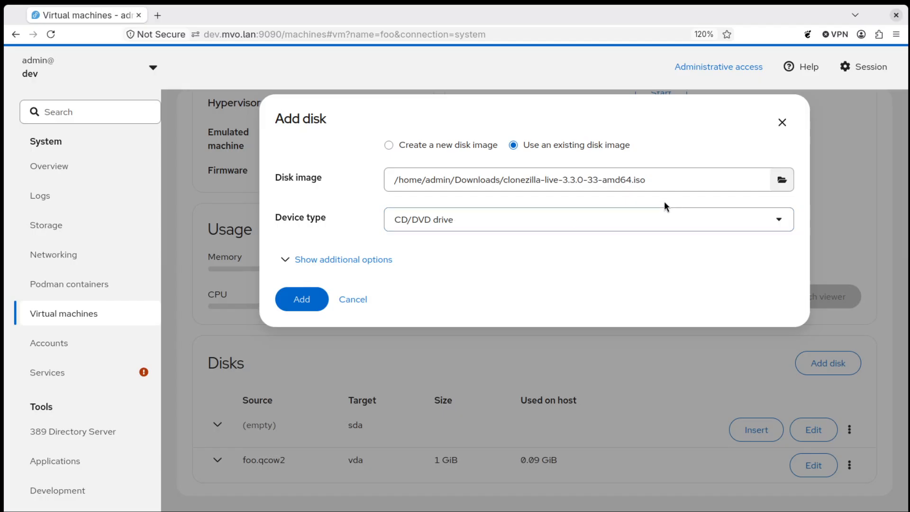
click(783, 181)
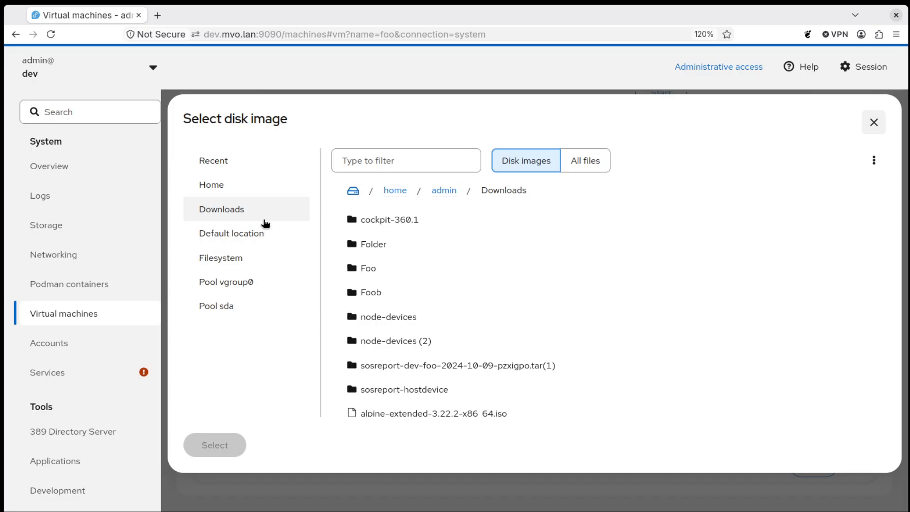
- Switch the disk image browser from Downloads to the default /var/lib/libvirt/images location
click(255, 234)
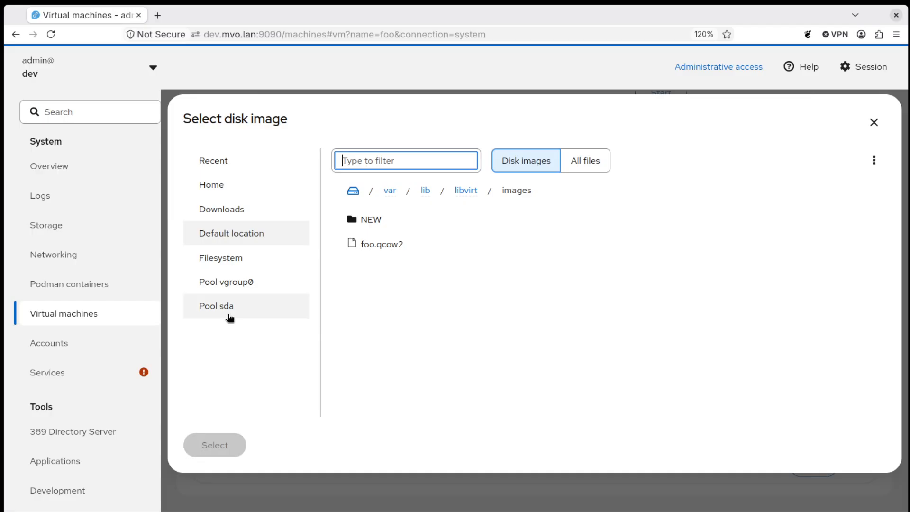
- Select the sda1 partition from pool sda as the disk image (/dev/sda1)
click(221, 309)
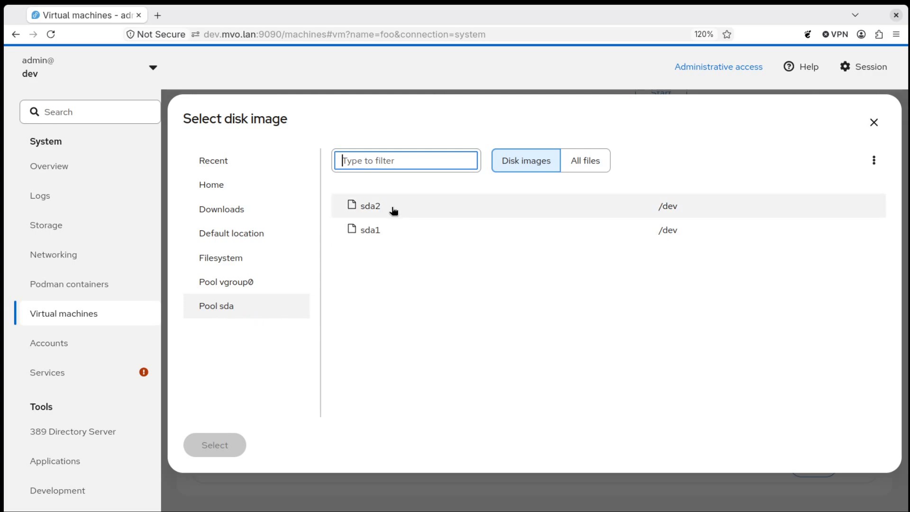
click(373, 231)
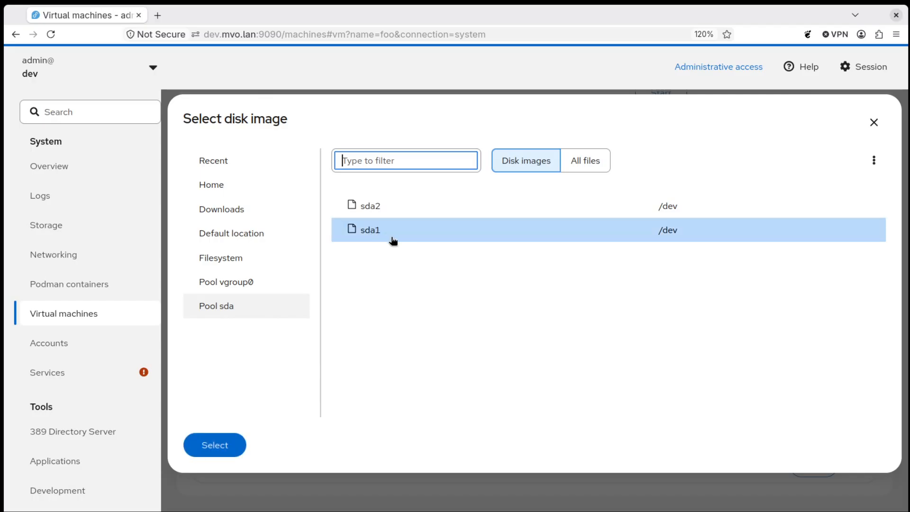
click(215, 447)
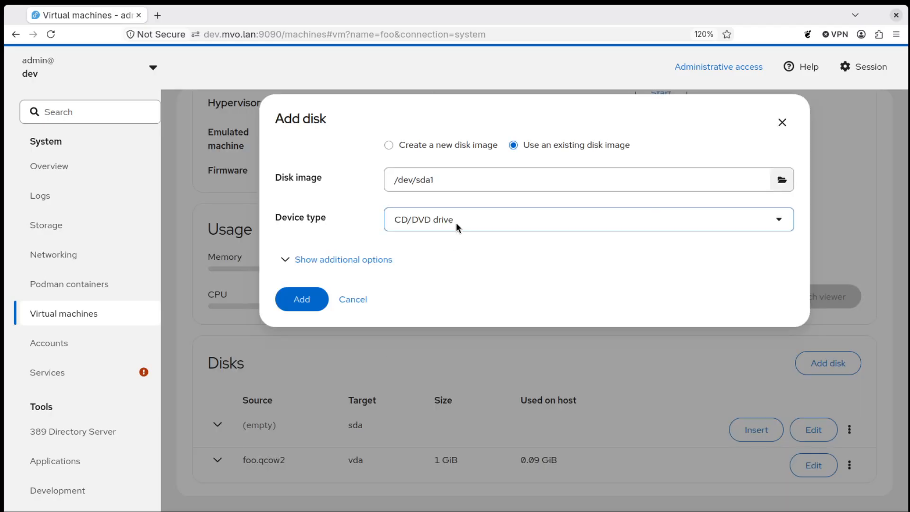
- Change the device type from CD/DVD to Disk, attach /dev/sda1 to foo as vdb, and start another disk
click(727, 218)
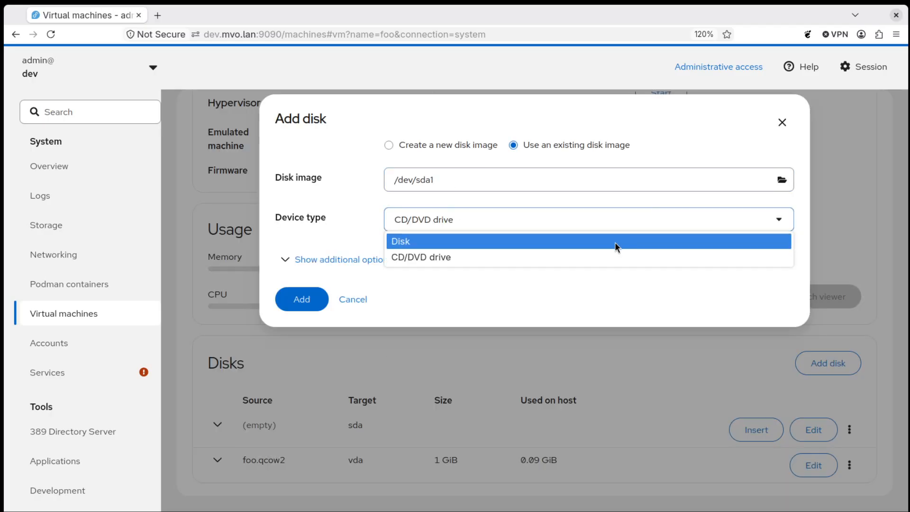
click(616, 243)
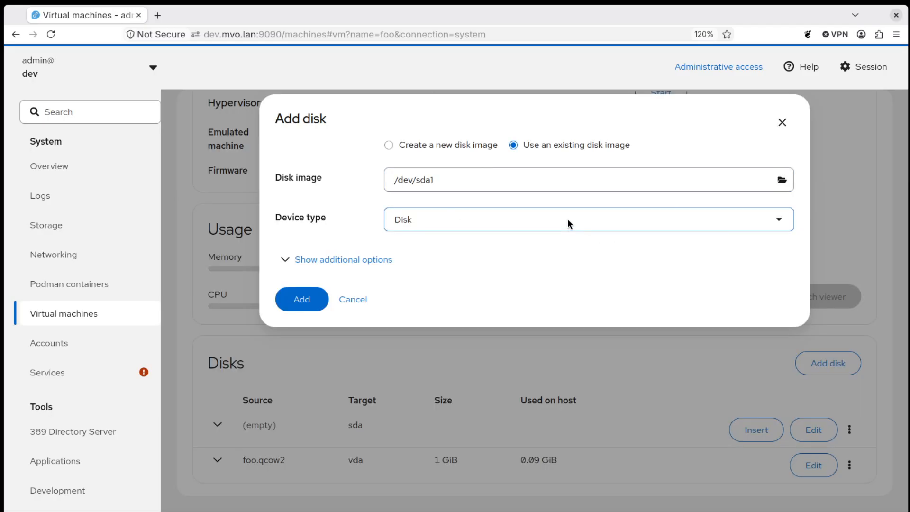
click(301, 300)
scroll(482, 313, down, 3)
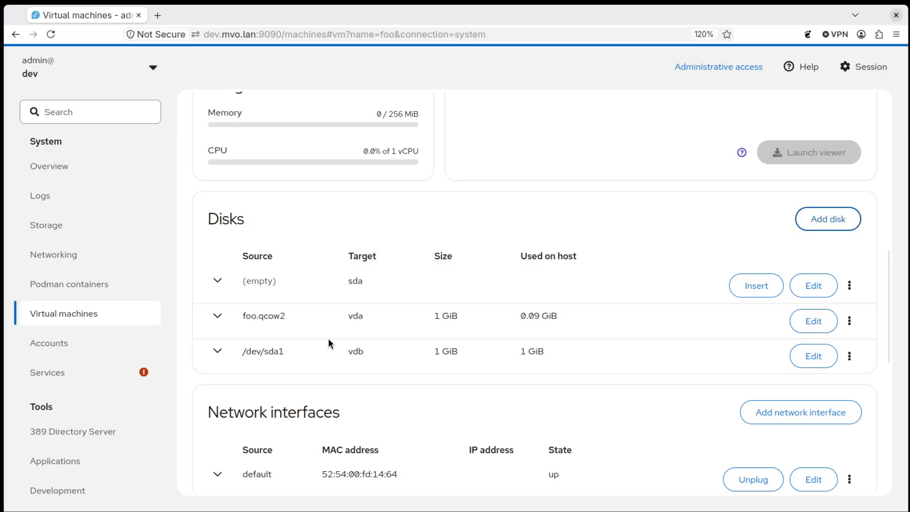
click(823, 220)
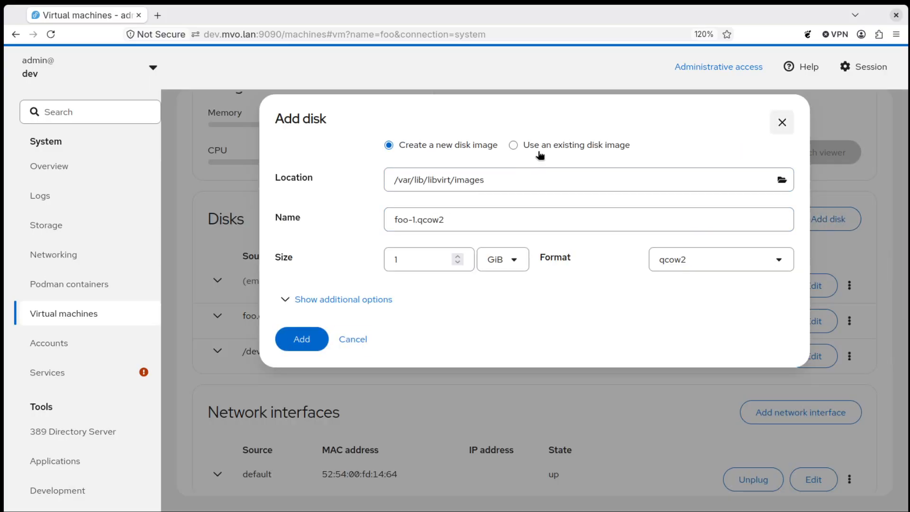
- Switch to attaching an existing disk image and browse the host filesystem into /dev
click(544, 147)
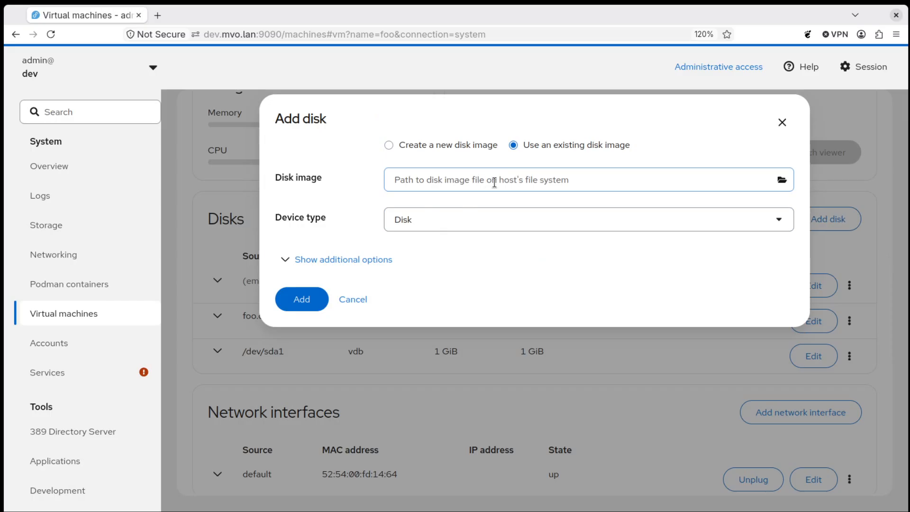
click(781, 180)
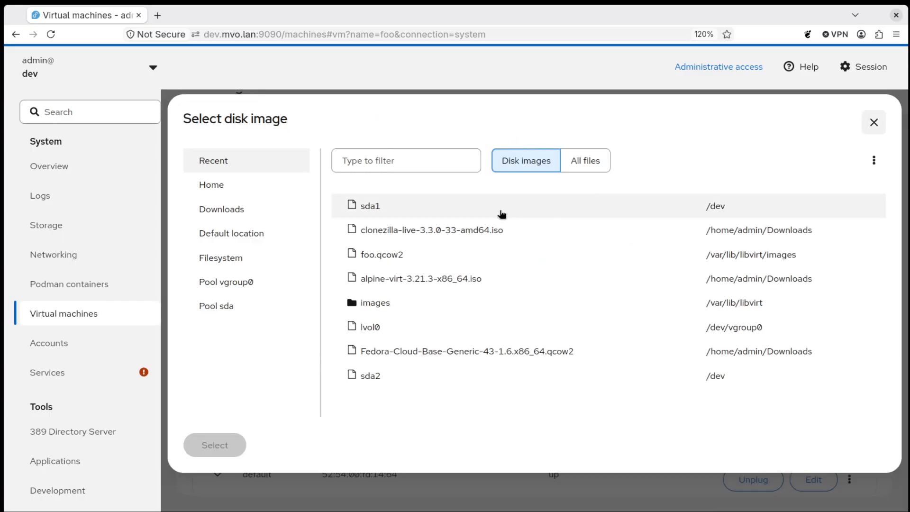
click(249, 258)
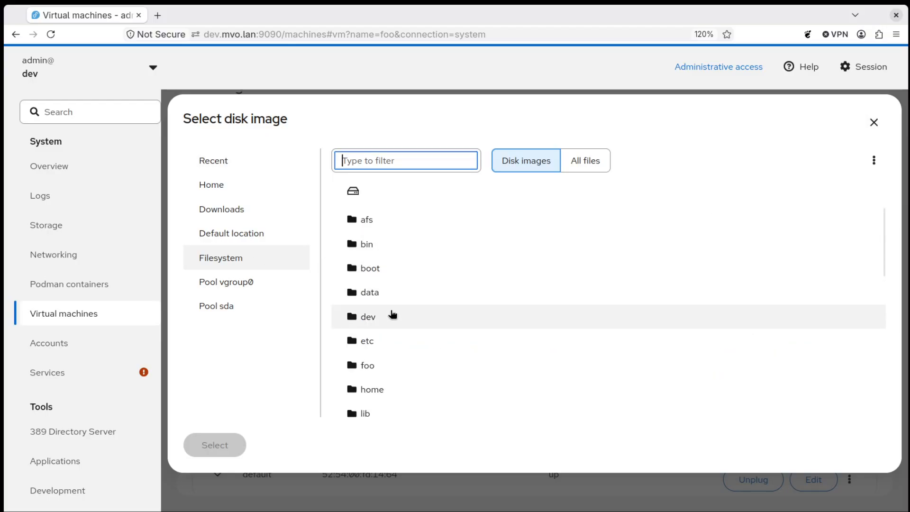
double_click(392, 315)
- Scroll through the /dev listing and open the fedora folder
scroll(447, 252, down, 5)
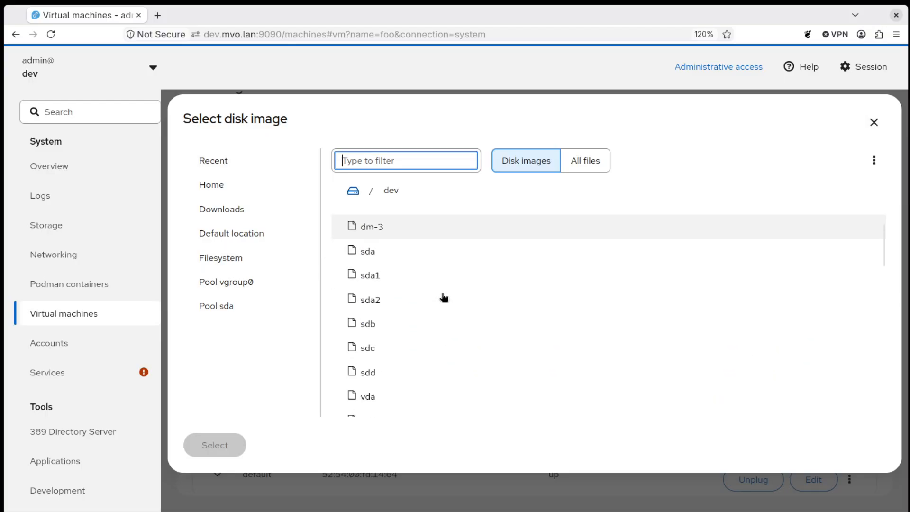
scroll(440, 378, down, 8)
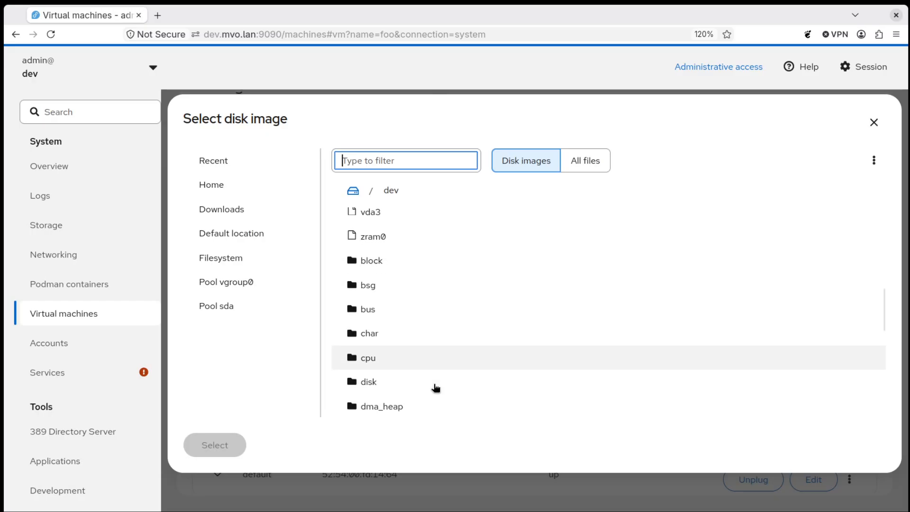
scroll(445, 408, down, 5)
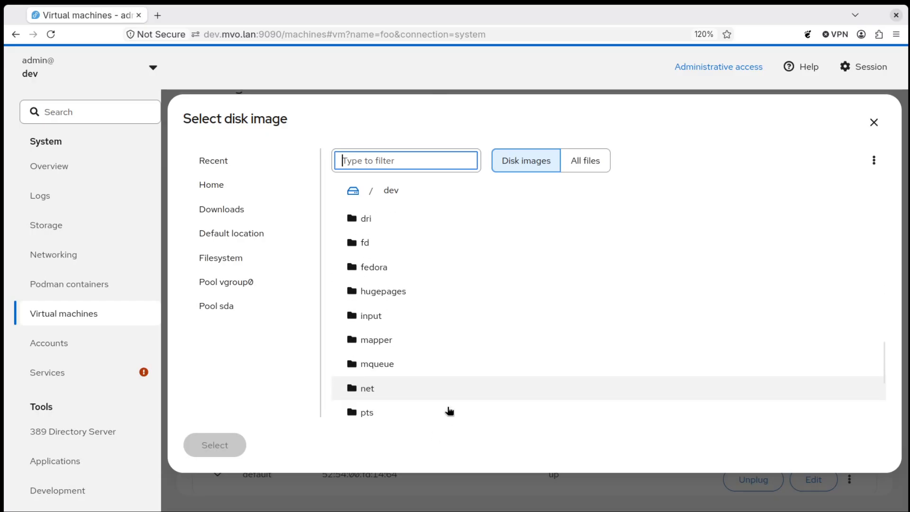
scroll(440, 389, up, 10)
scroll(442, 389, up, 10)
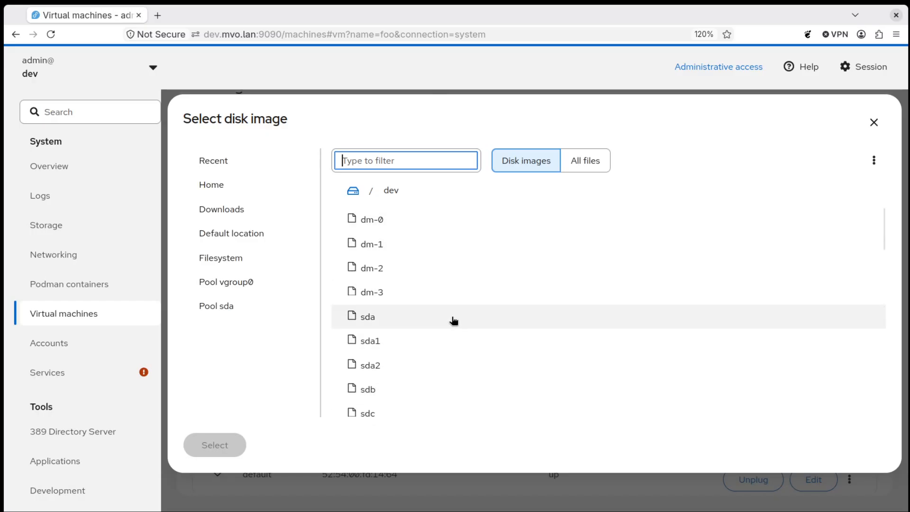
scroll(442, 320, down, 15)
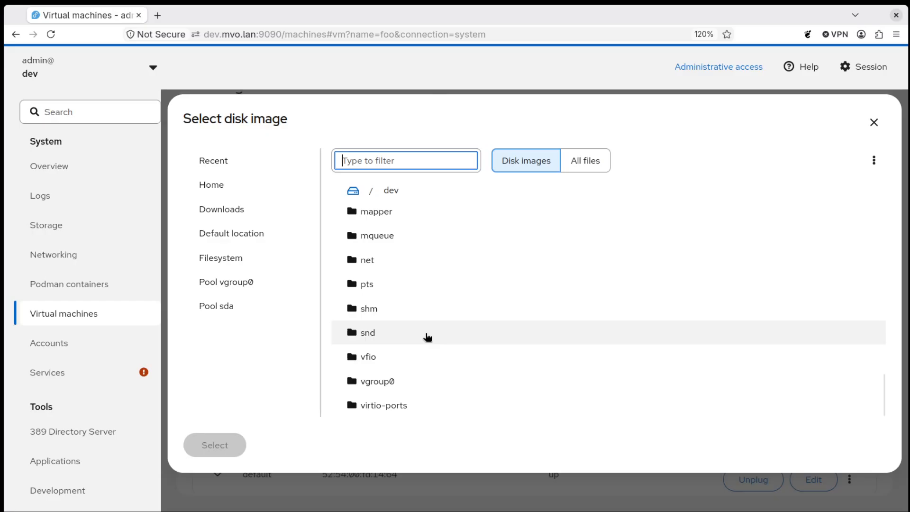
scroll(428, 337, up, 12)
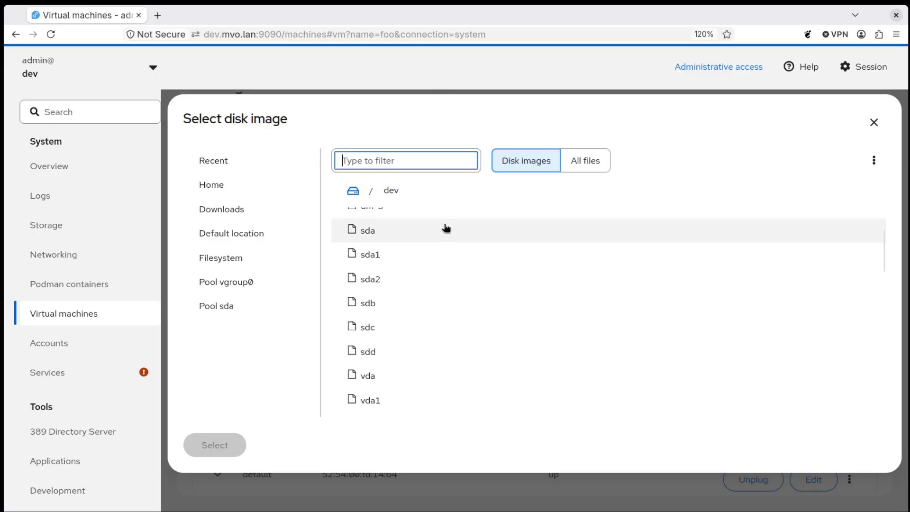
scroll(443, 227, up, 3)
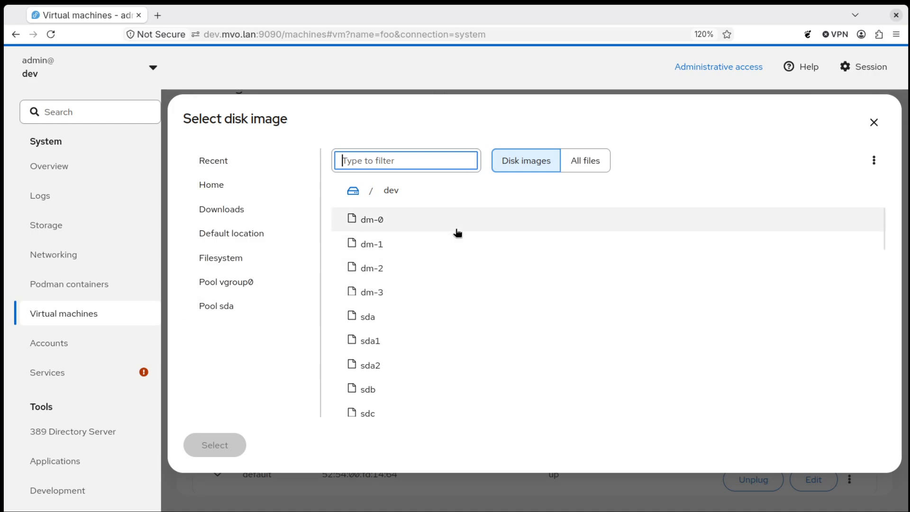
scroll(559, 332, down, 8)
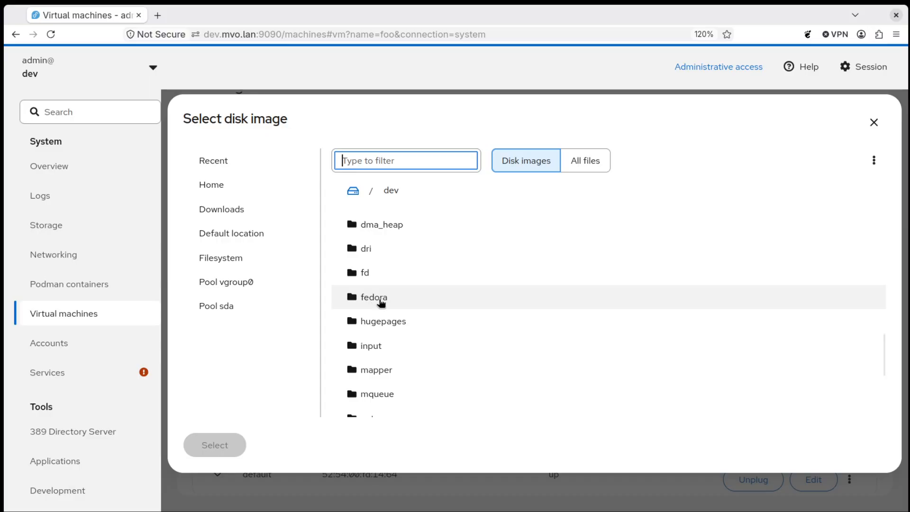
double_click(380, 302)
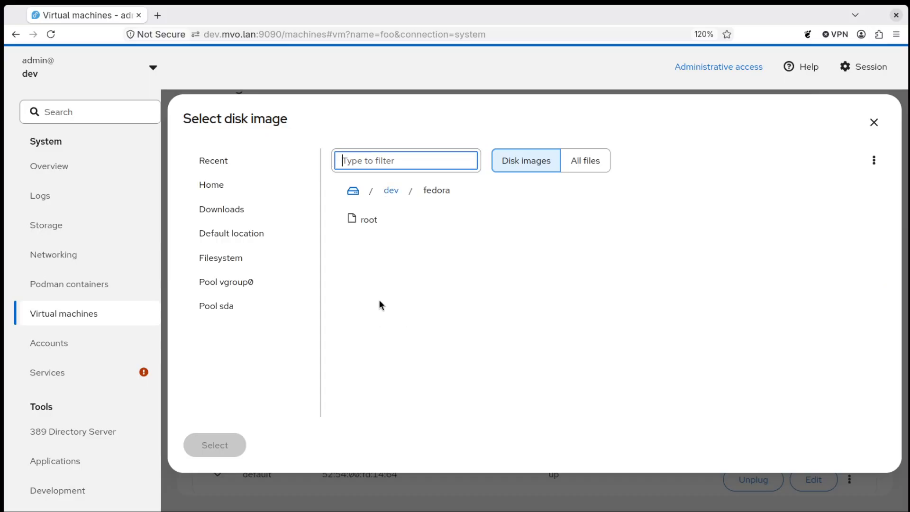
- Select lvol0 from pool vgroup0 as the disk image and add it to foo as vdc
click(371, 224)
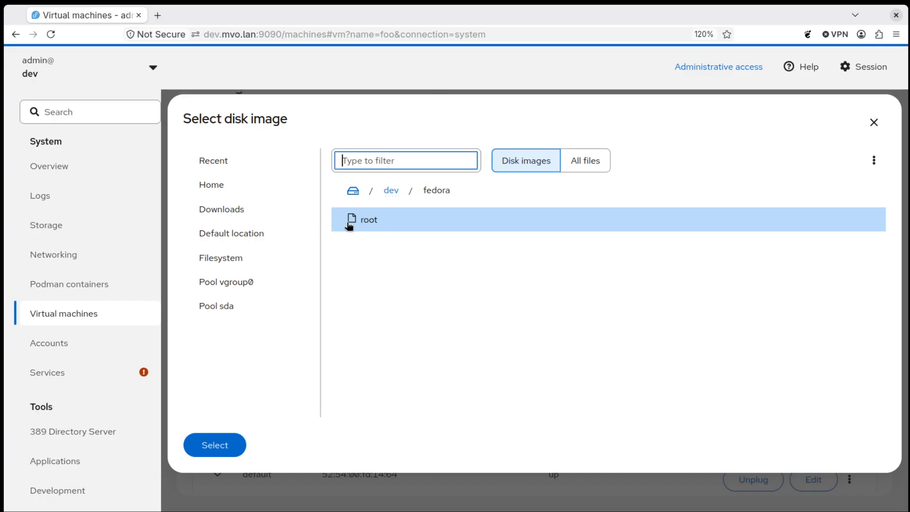
click(246, 285)
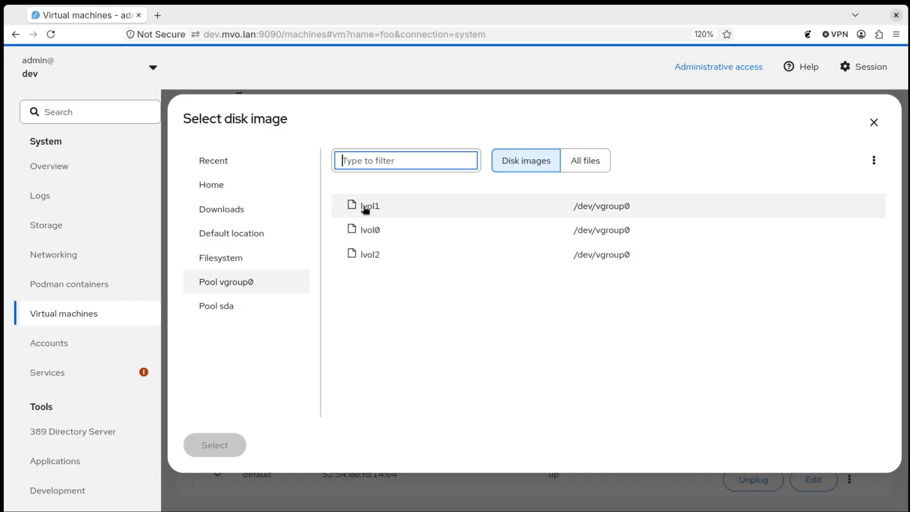
click(400, 229)
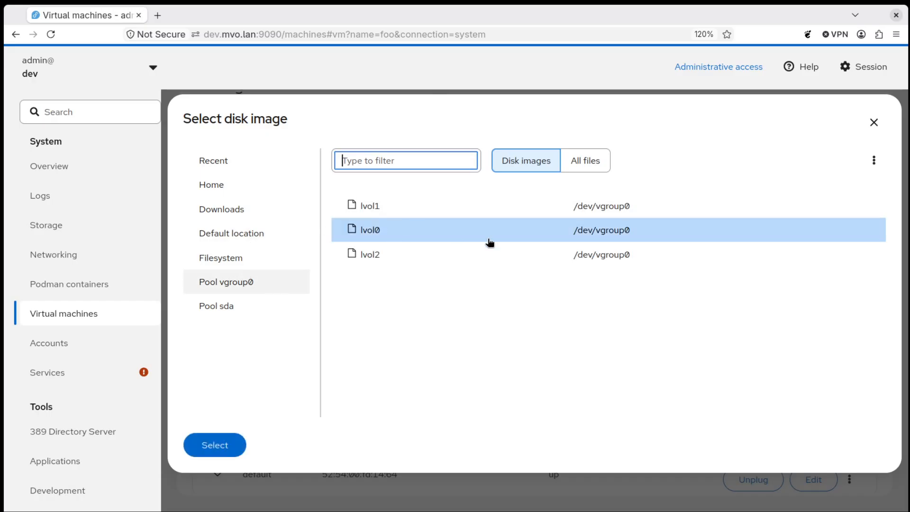
click(229, 443)
click(306, 301)
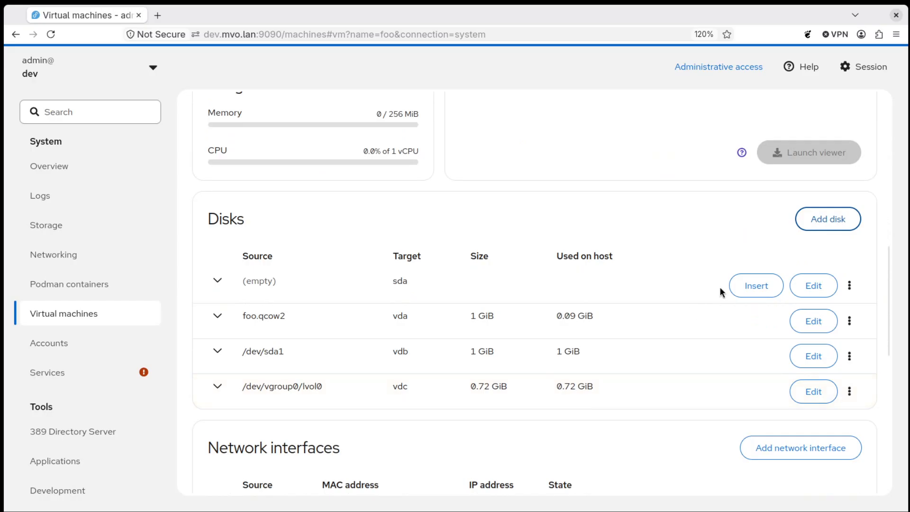
- Remove the vdb (/dev/sda1) and vdc (/dev/vgroup0/lvol0) disks from foo, confirming each
click(850, 356)
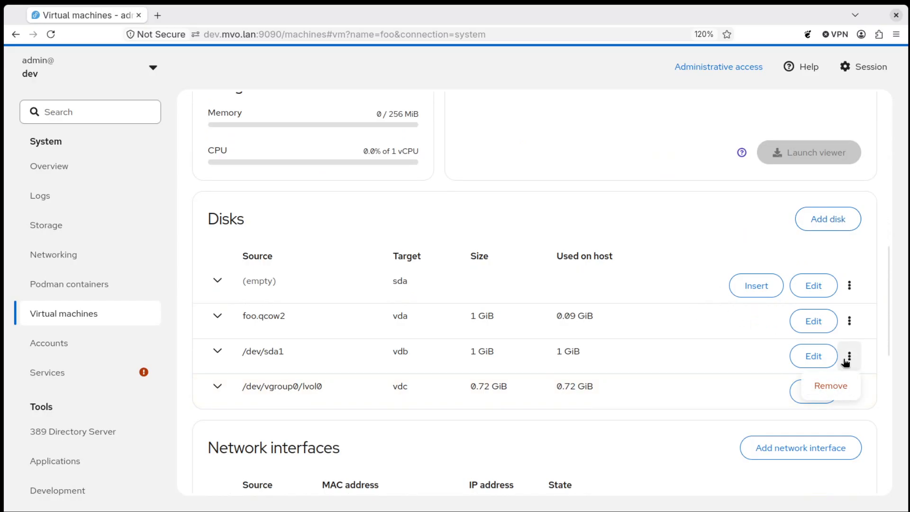
click(835, 387)
click(396, 227)
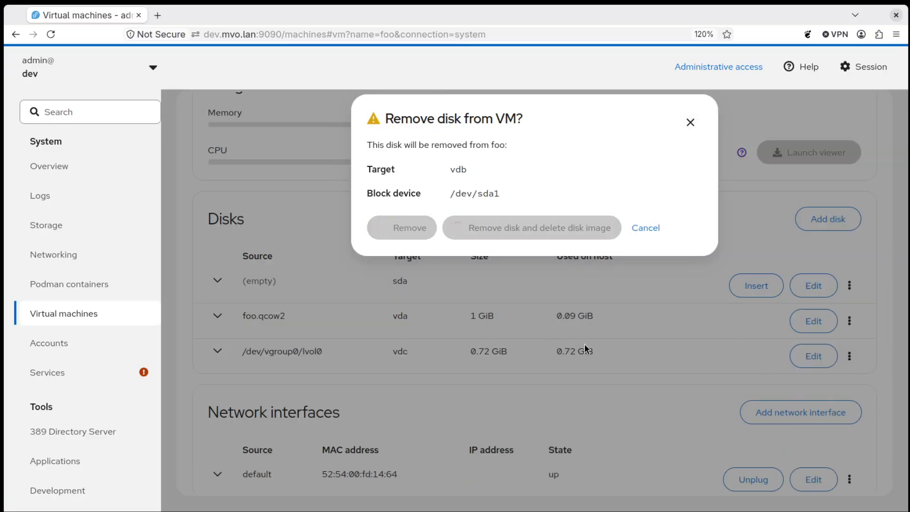
click(850, 356)
click(833, 388)
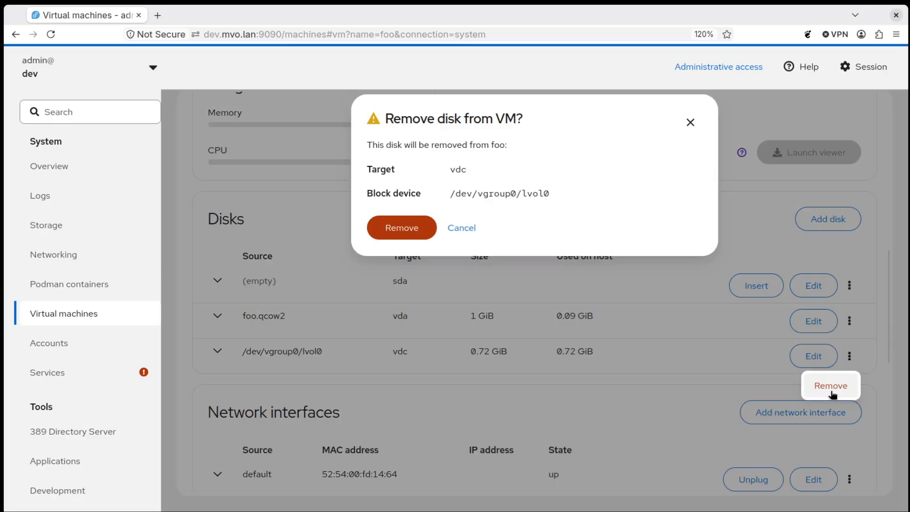
click(403, 231)
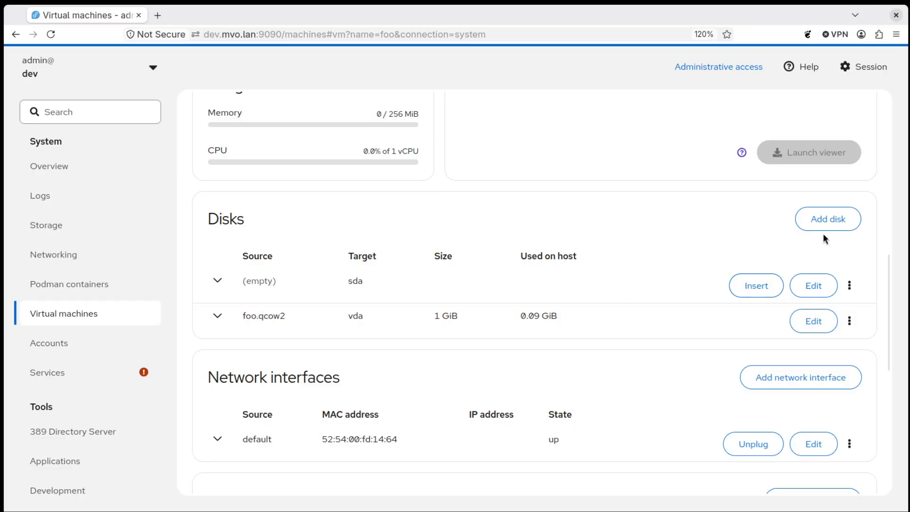
click(827, 223)
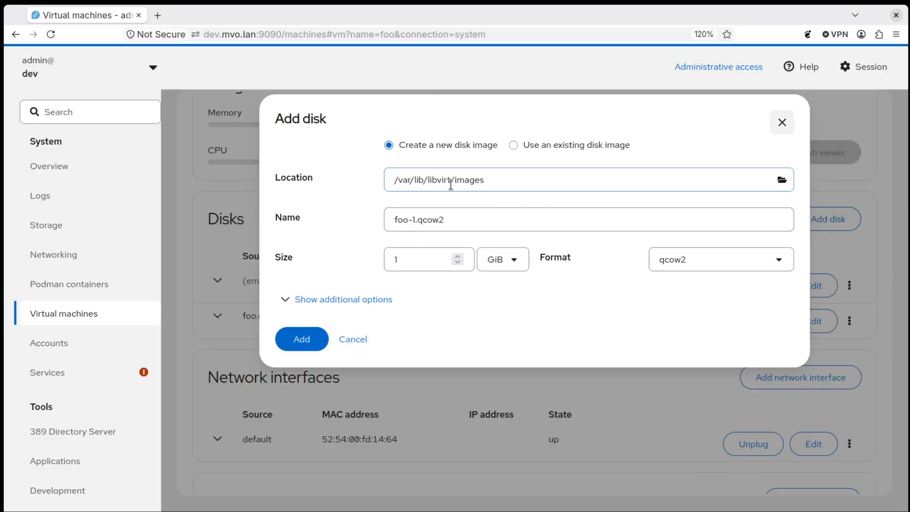
- Try the home folder as the new disk image's location
click(412, 223)
click(782, 179)
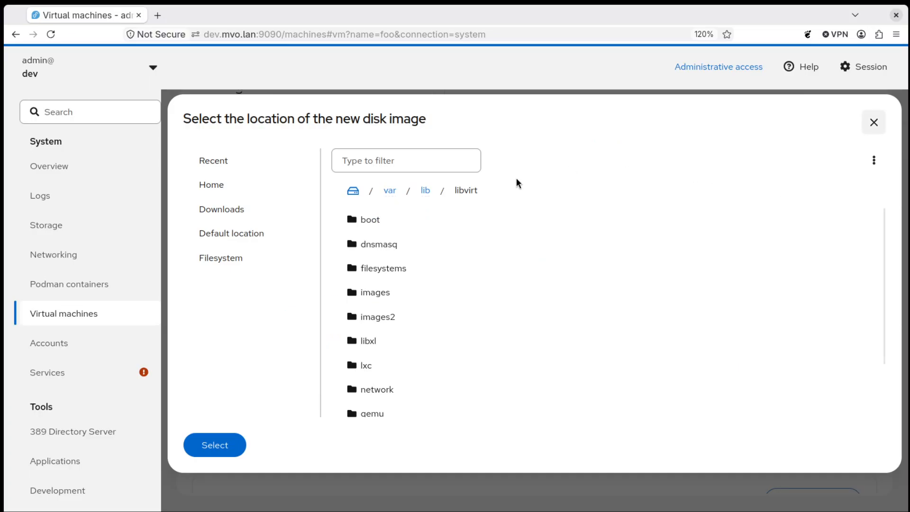
click(260, 187)
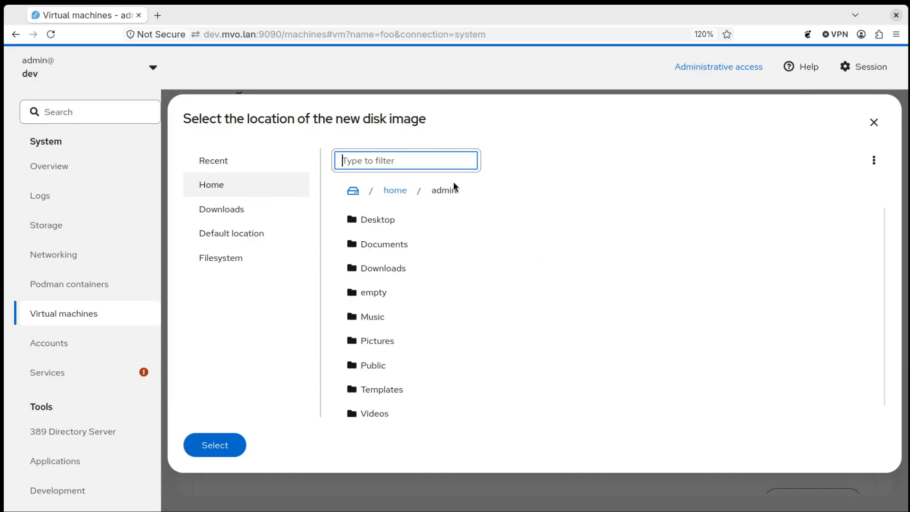
click(227, 440)
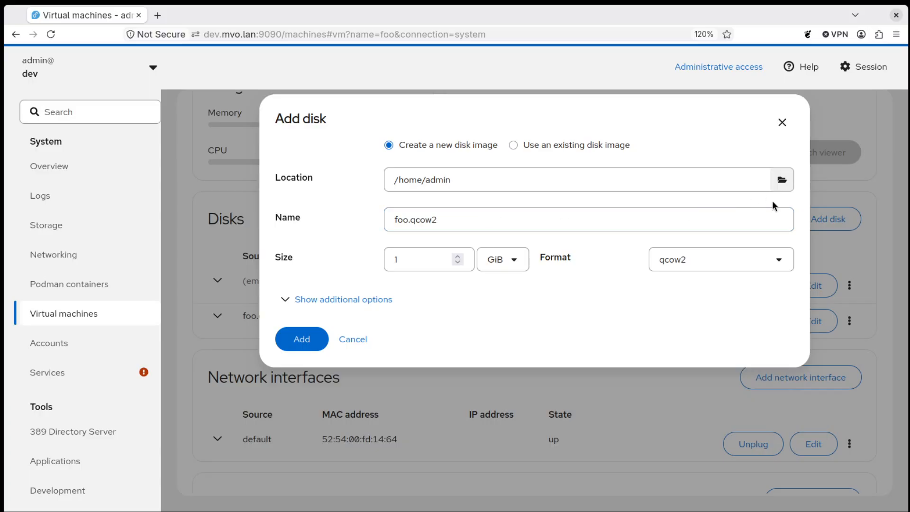
- Set the location to /var/lib/libvirt/images and trim the name to foo.qcow2
click(782, 180)
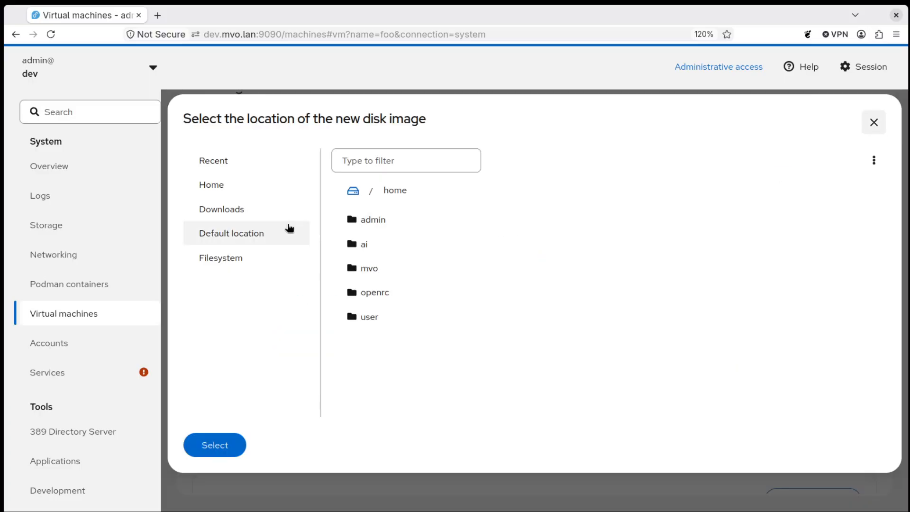
click(279, 235)
click(221, 451)
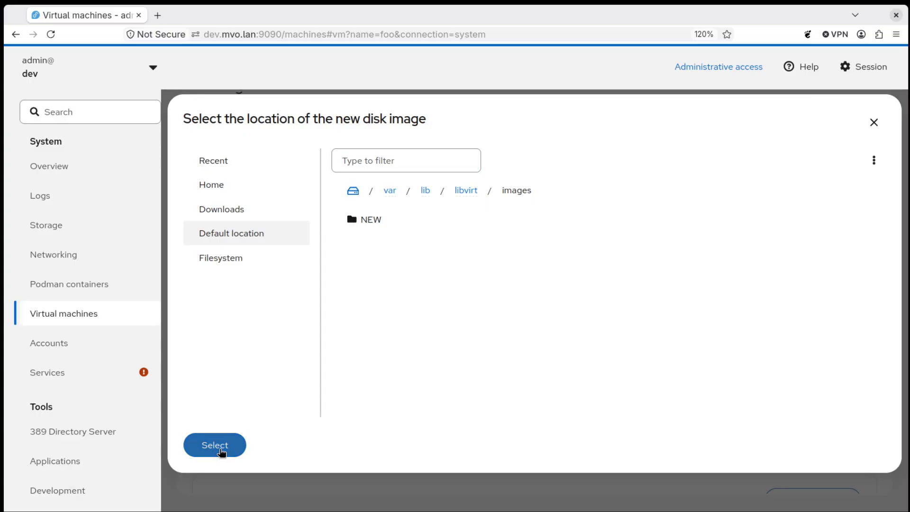
click(413, 223)
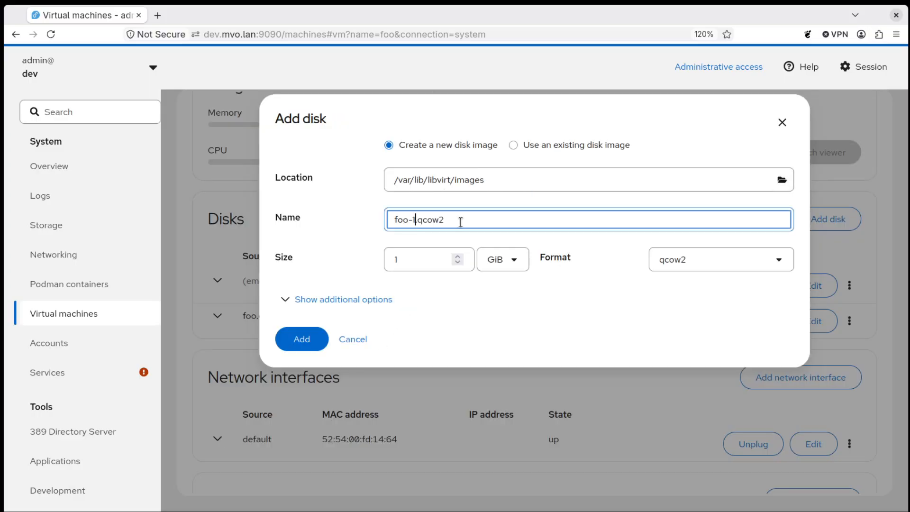
key(BackSpace)
key(BackSpace)
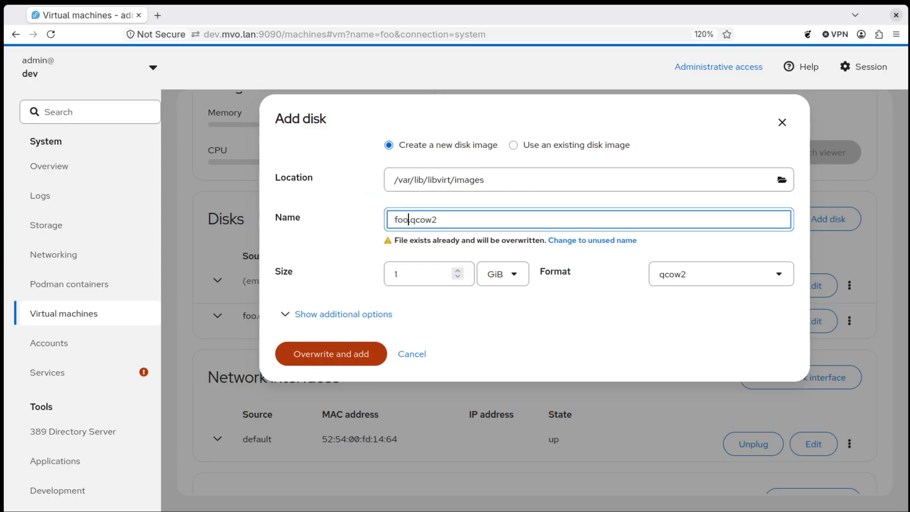
- Revert the new disk's name to the unused foo-1.qcow2 and browse locations under /var/lib/libvirt
click(358, 219)
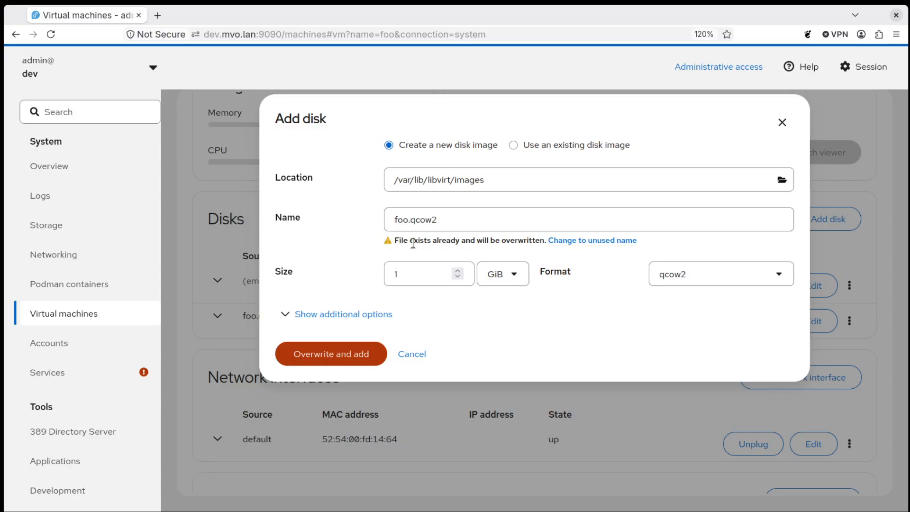
click(579, 240)
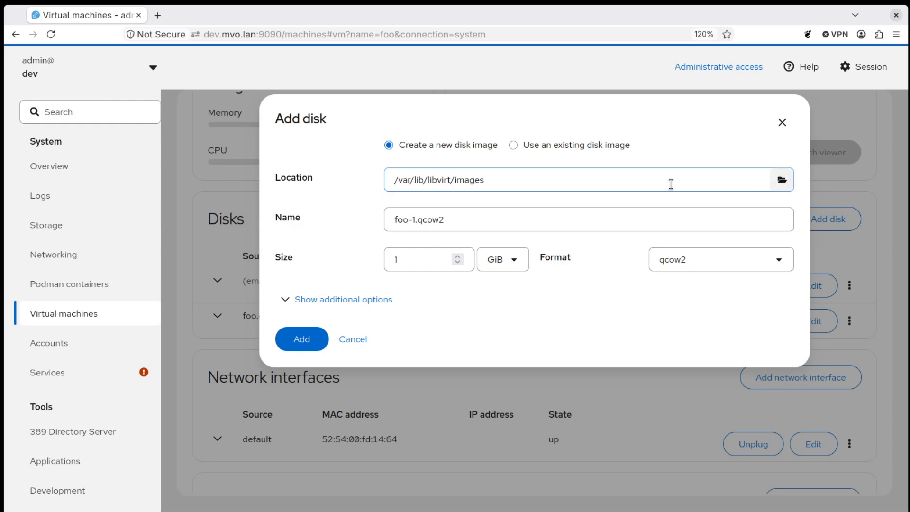
click(778, 183)
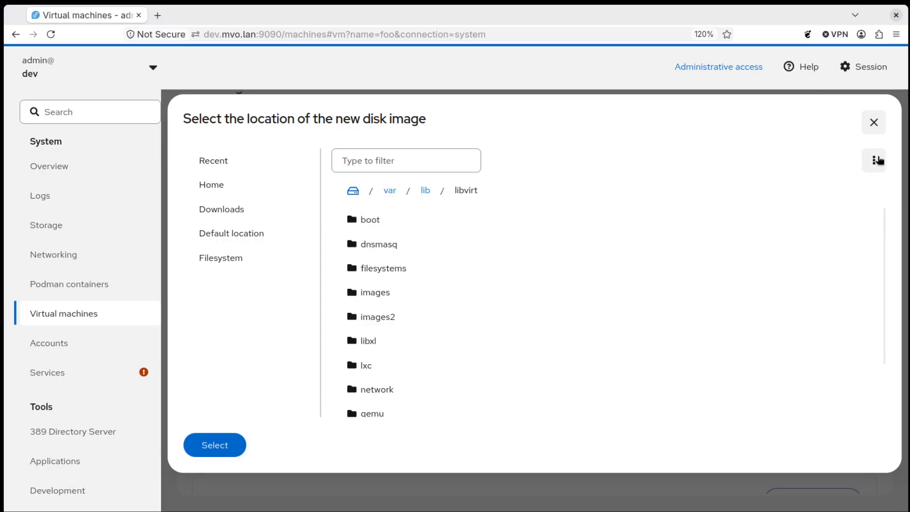
- Create an images3 folder in /var/lib/libvirt through the file browser
click(880, 167)
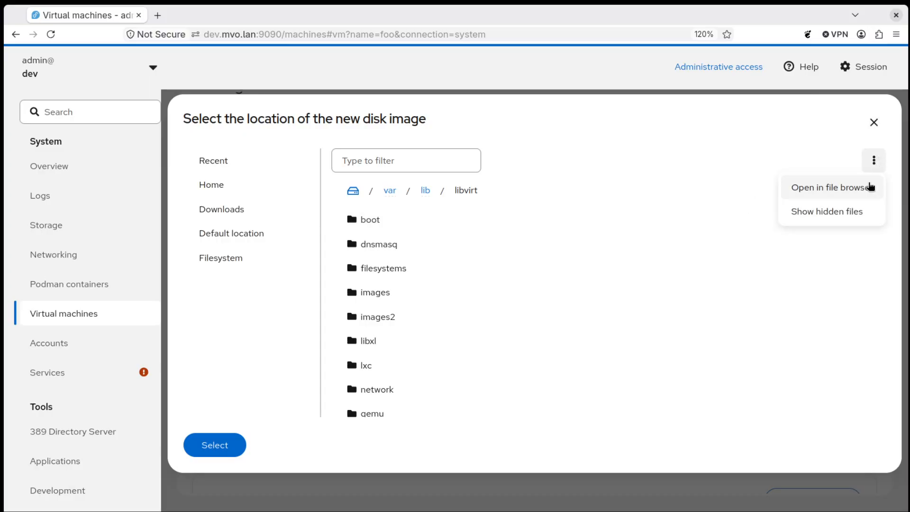
click(866, 186)
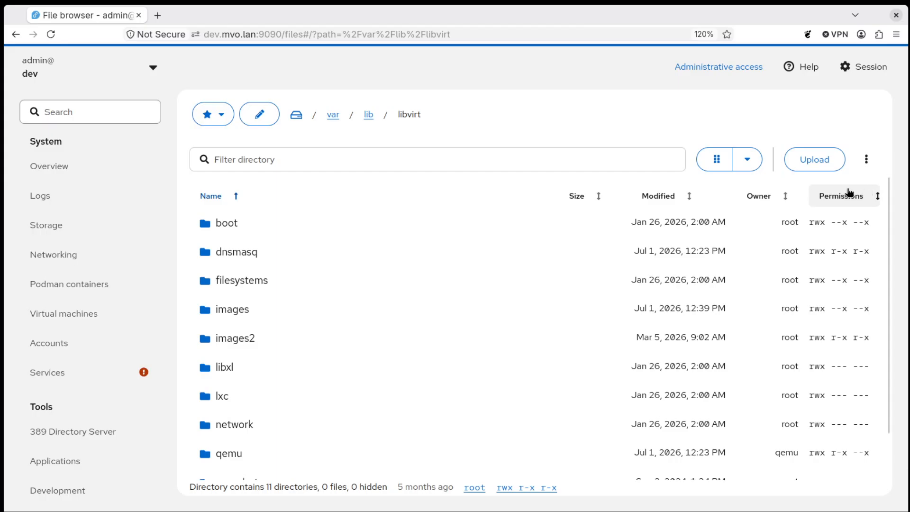
click(868, 162)
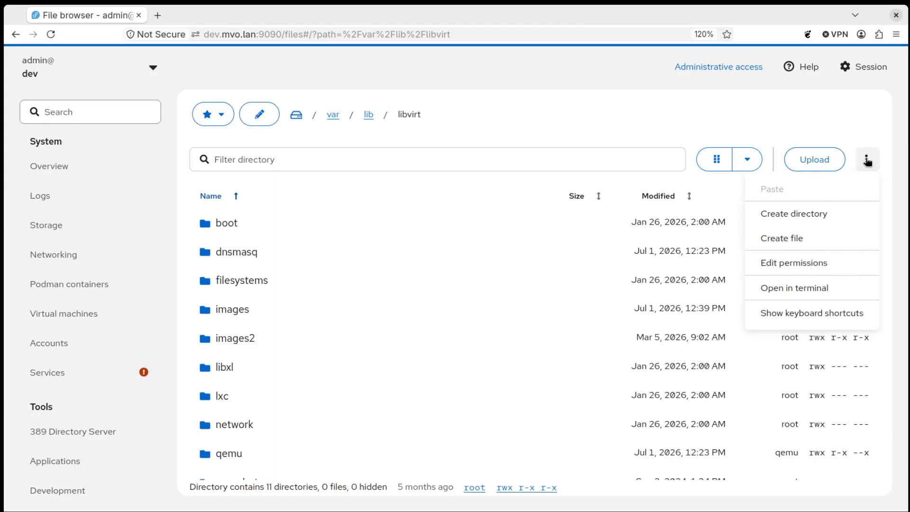
click(773, 213)
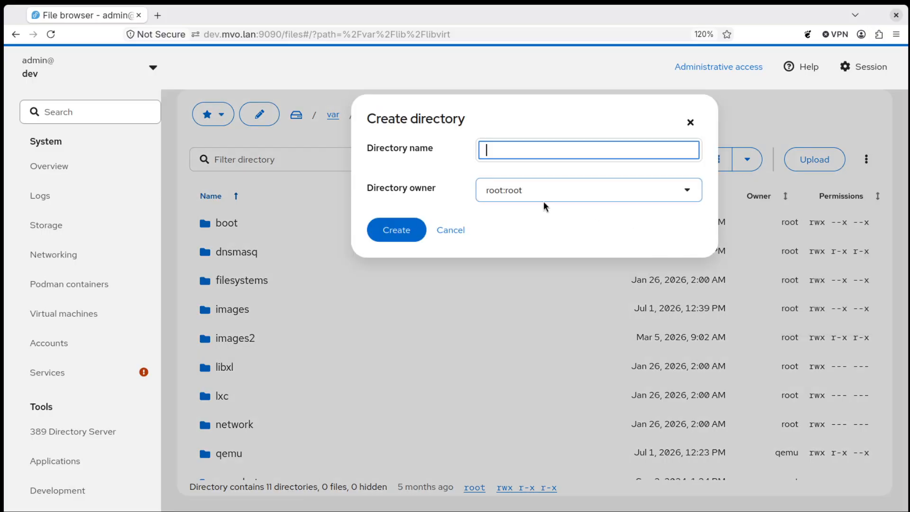
text(images3)
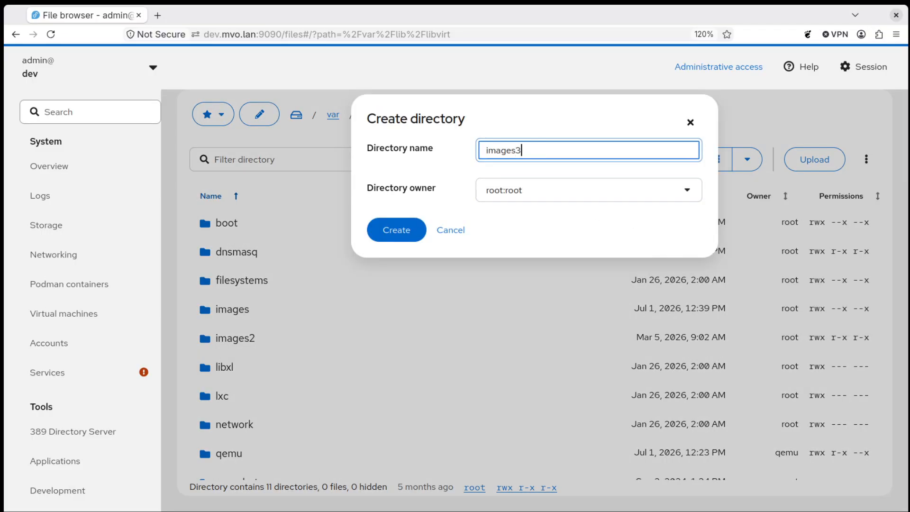
click(400, 230)
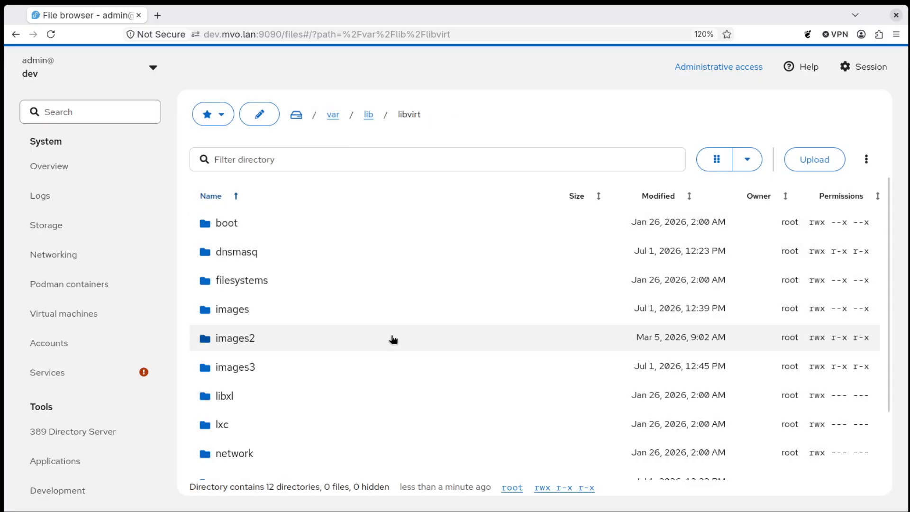
click(15, 37)
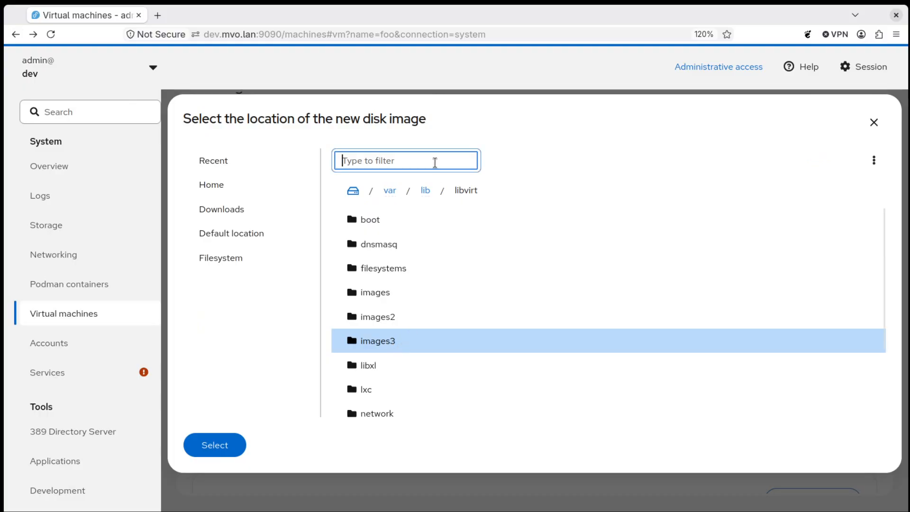
- Choose /var/lib/libvirt/images3 as the new disk image's location
click(226, 446)
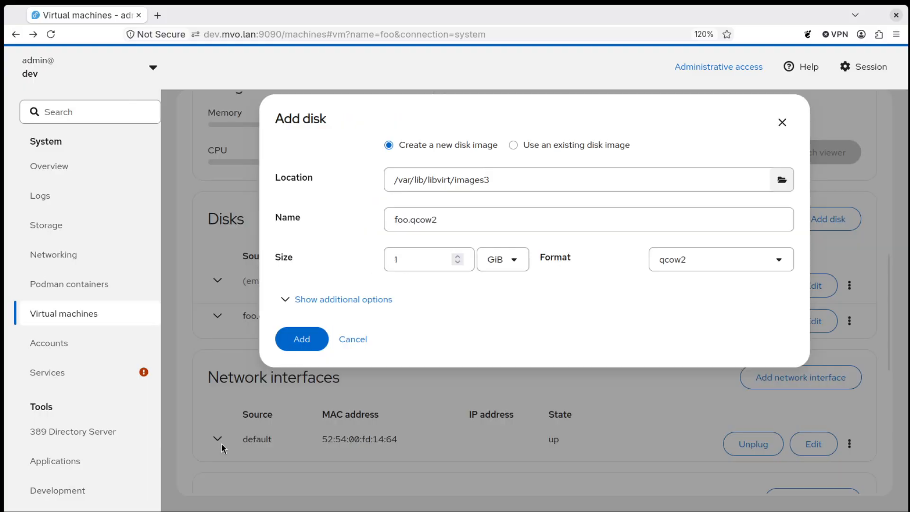